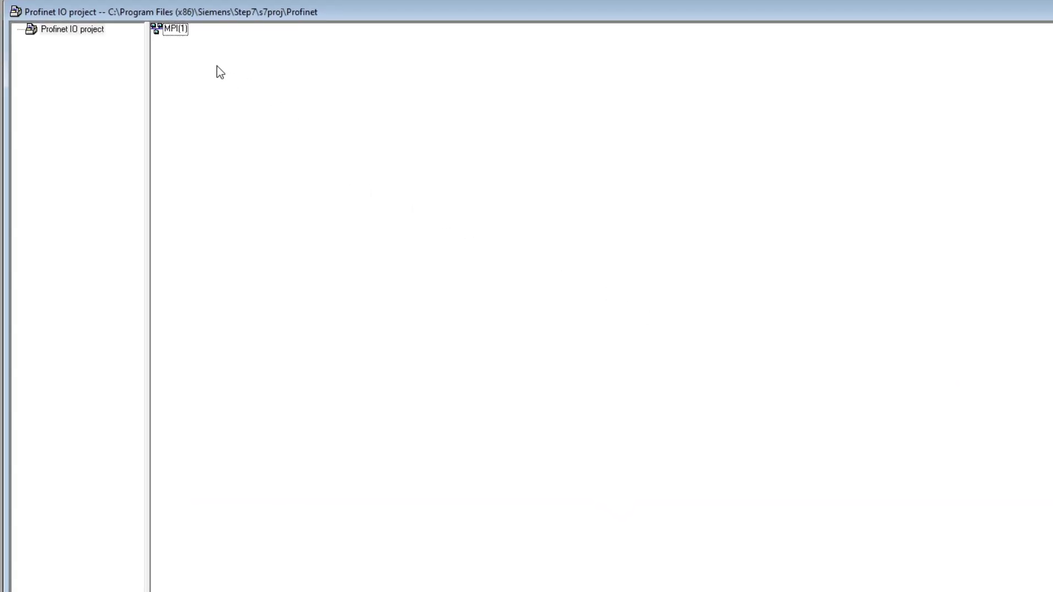
Insert a SIMATIC 300 station into the Profinet IO project and open its hardware configuration.
right_click(66, 32)
mouse_move(121, 116)
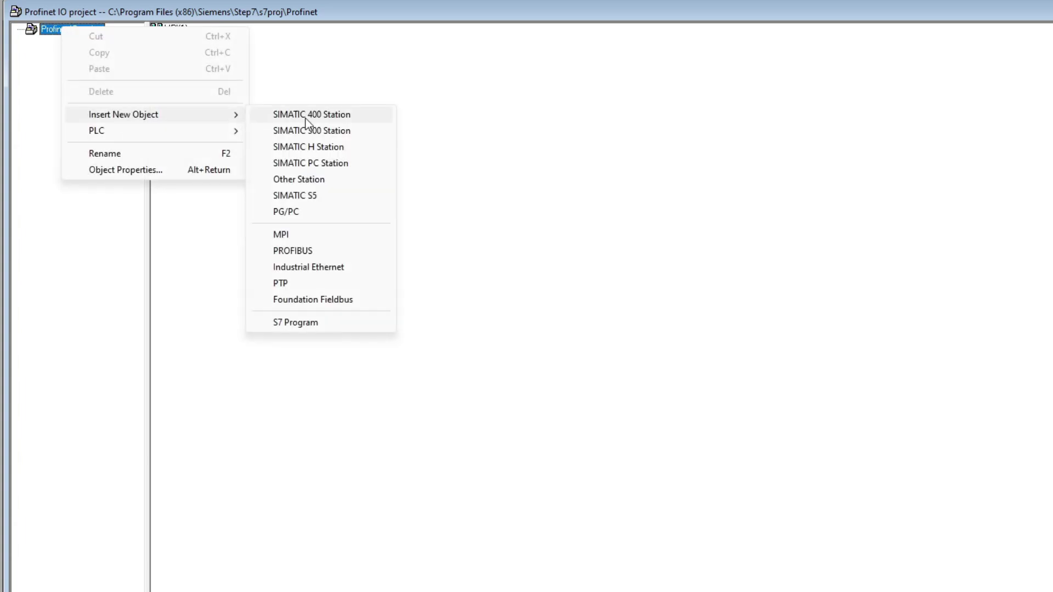
left_click(343, 132)
left_click(18, 30)
left_click(72, 41)
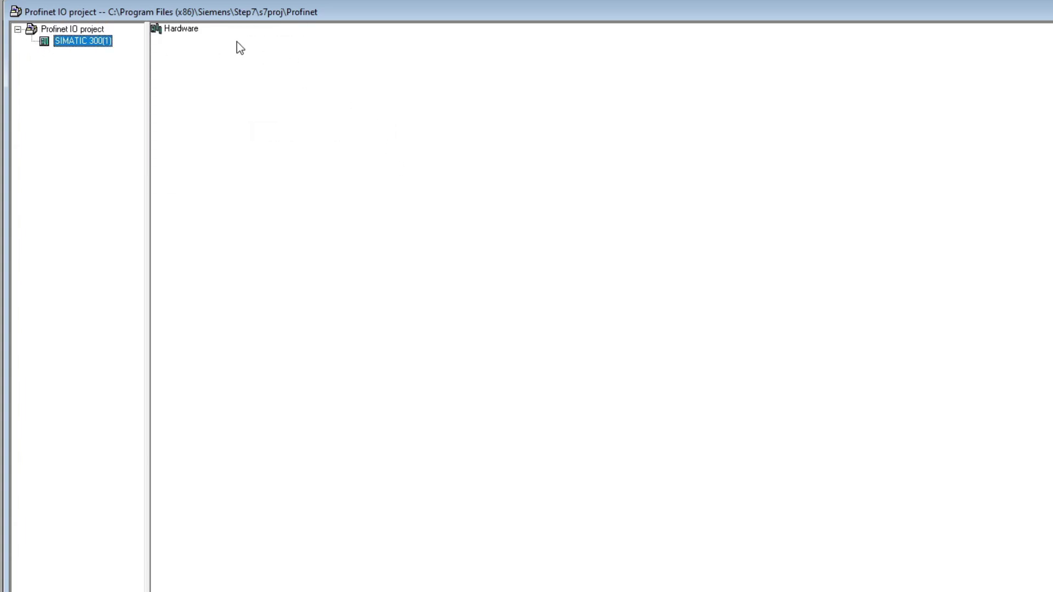
double_click(182, 28)
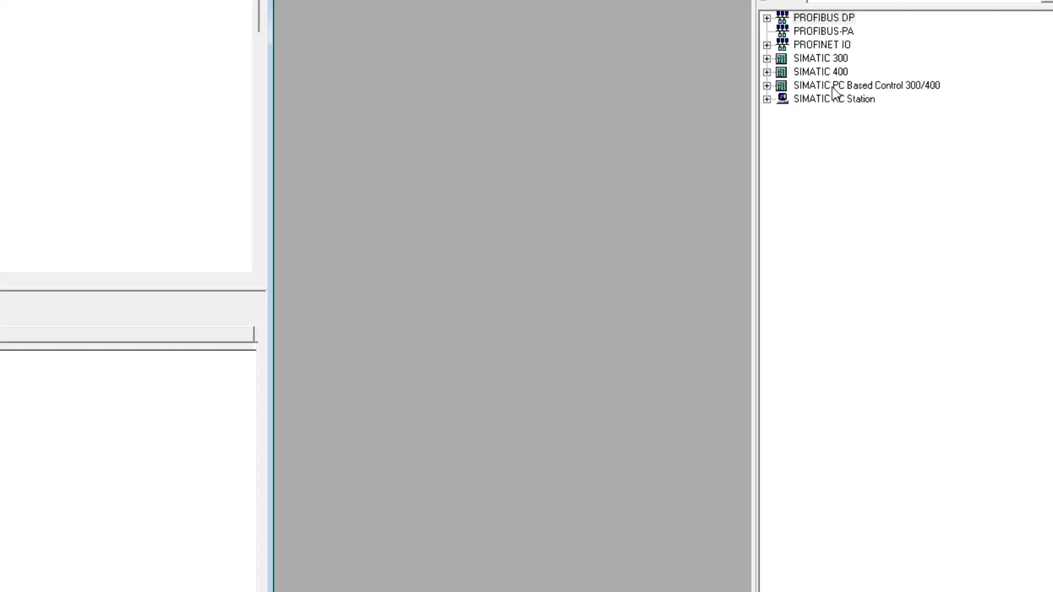
Add a Rail from the SIMATIC 300 RACK-300 catalog folder to the station configuration.
left_click(781, 59)
left_click(767, 59)
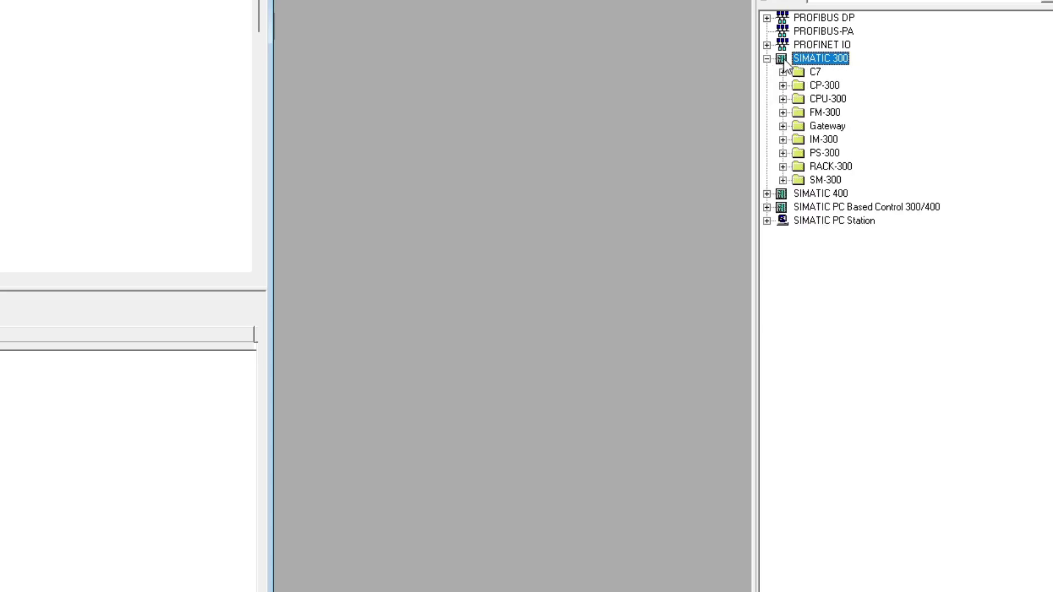
left_click(783, 166)
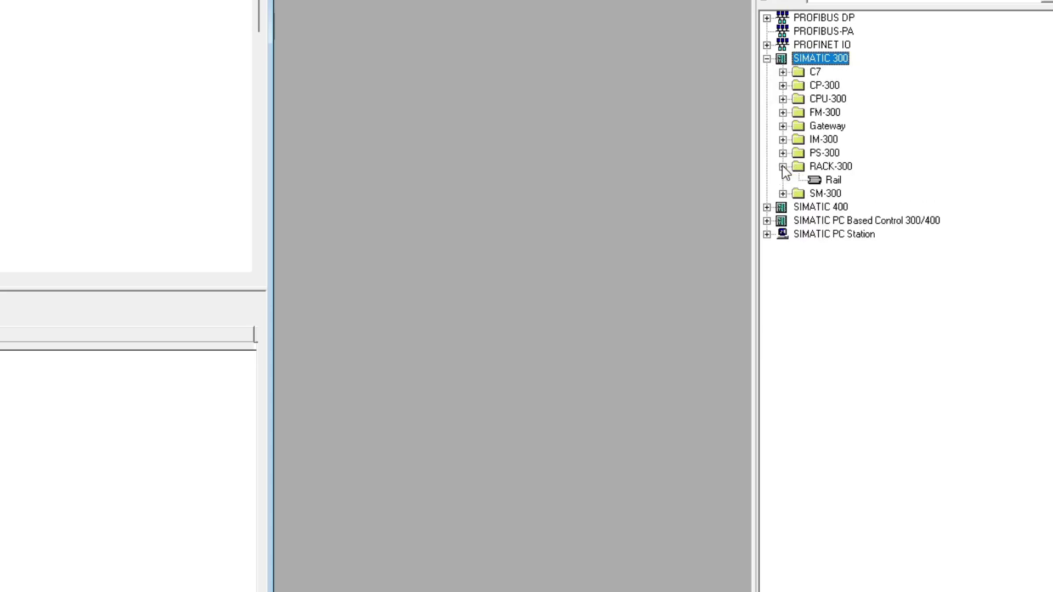
left_click(835, 181)
left_click_drag(835, 181, 0, 275)
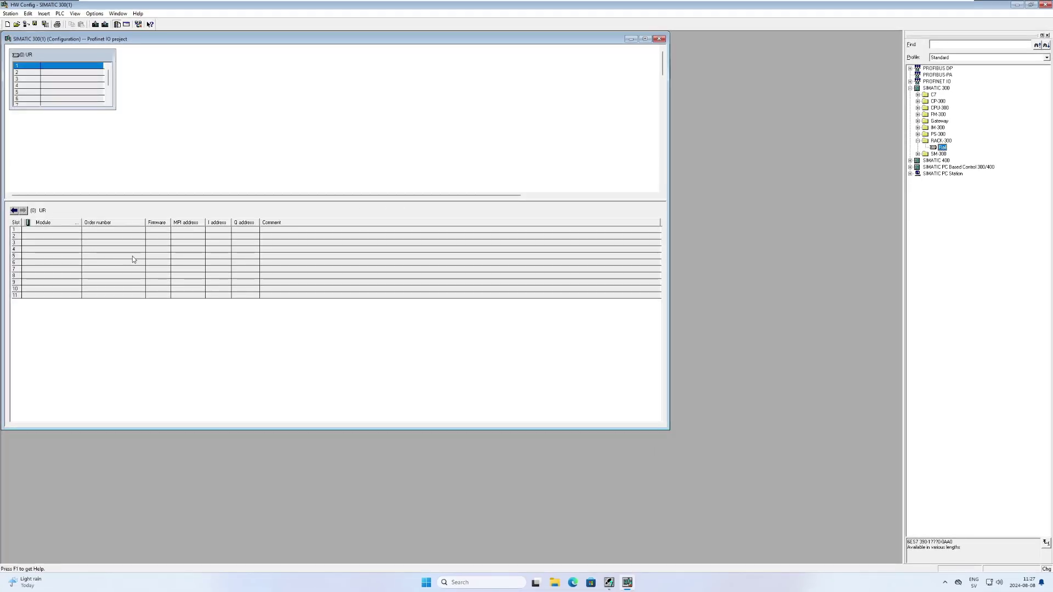
Place CPU 315-2 PN/DP, order number 6ES7 315-2EH14-0AB0, firmware V3.2, in slot 2 of the rack.
left_click(917, 141)
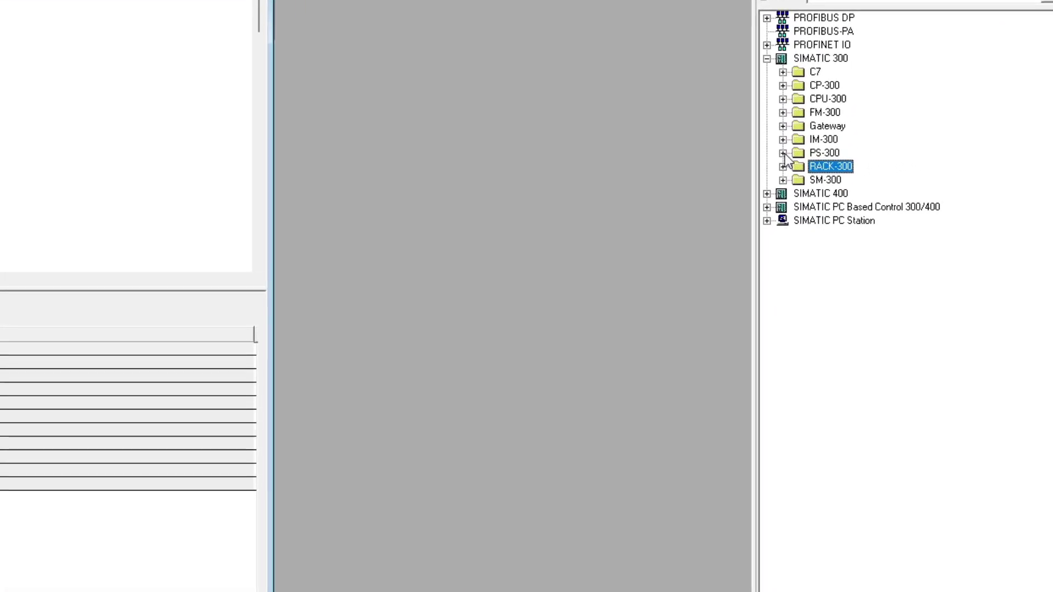
left_click(782, 99)
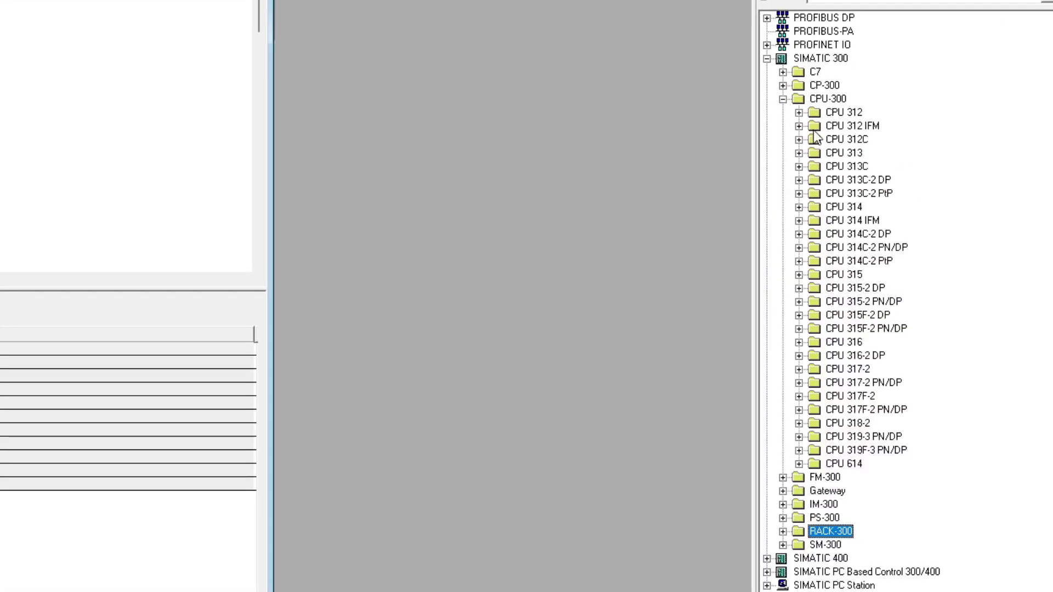
left_click(799, 301)
left_click(815, 342)
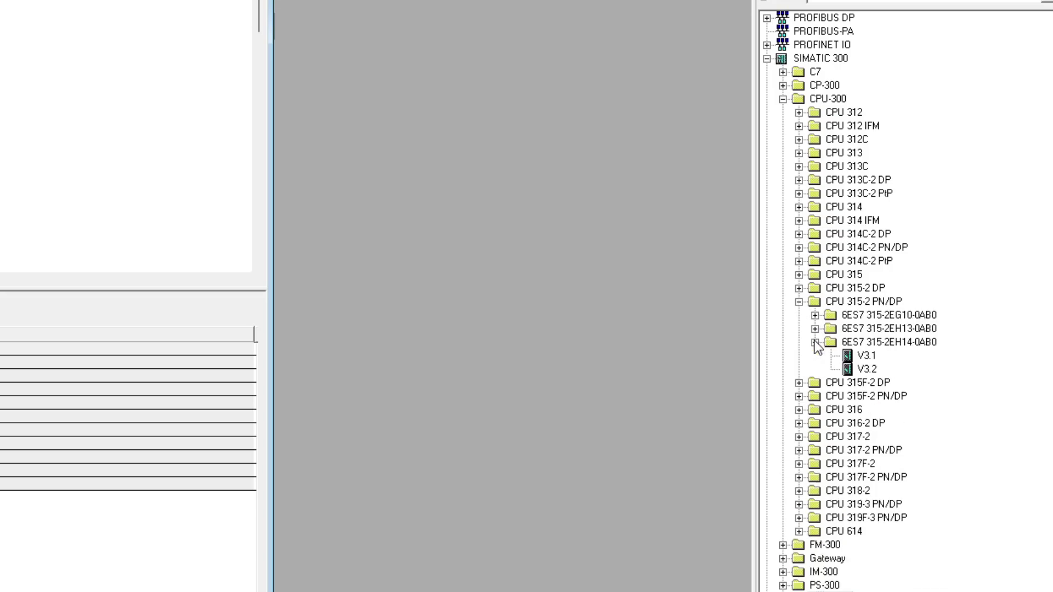
left_click(868, 369)
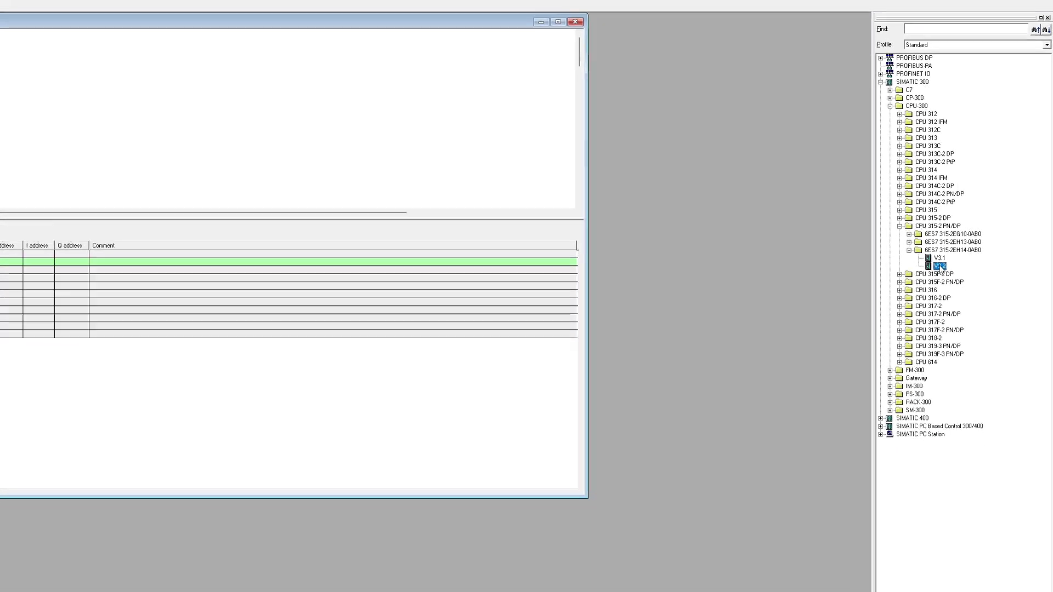
left_click_drag(940, 268, 68, 242)
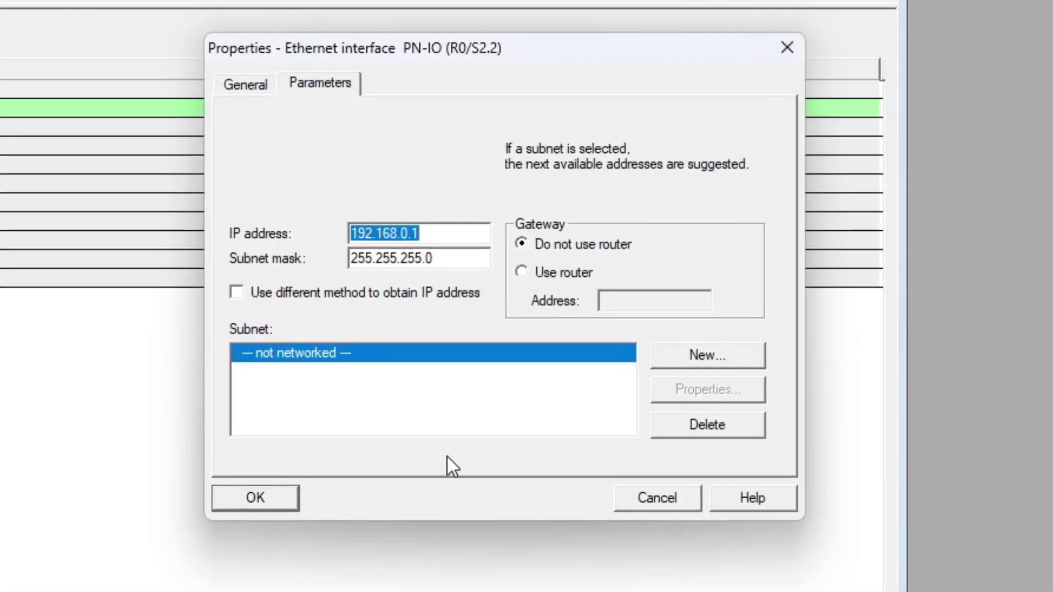
Set the IP address of the CPU's PN-IO Ethernet interface to 192.168.0.3.
left_click(430, 231)
key("BackSpace")
type("3")
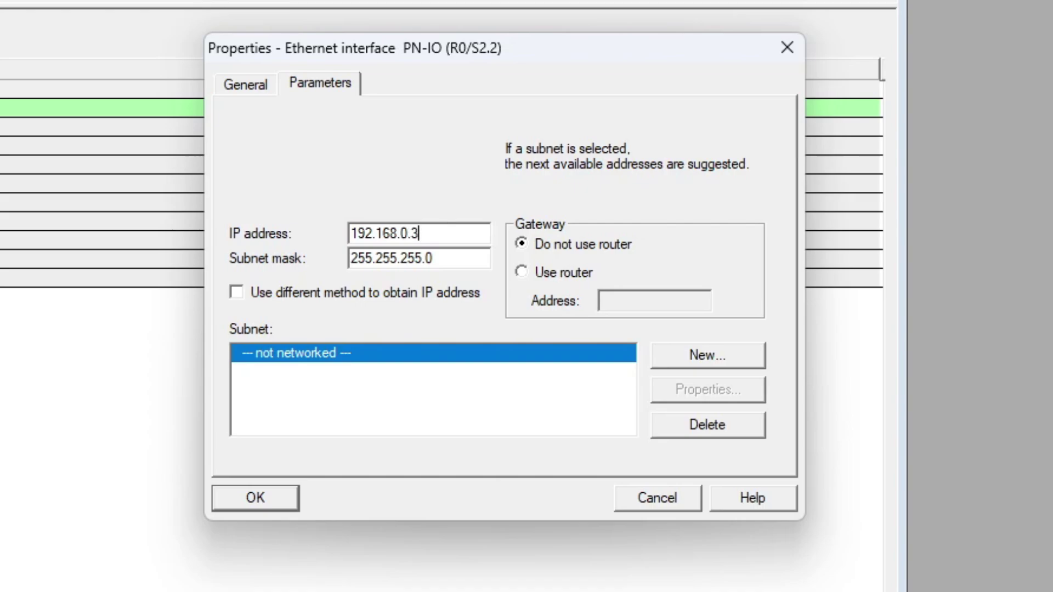
left_click(536, 357)
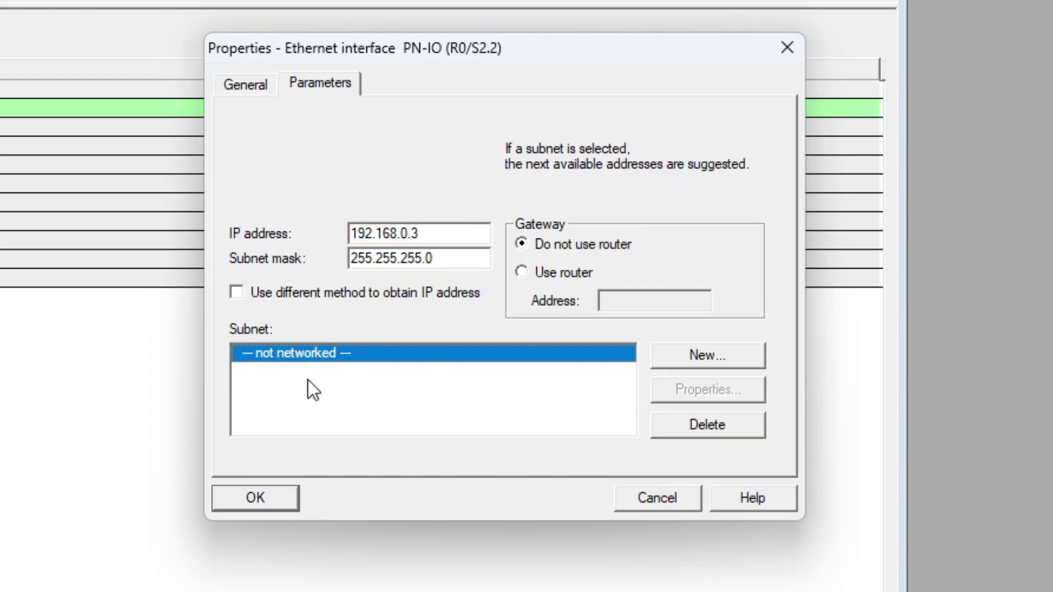
Create an Industrial Ethernet subnet named PN-network1 and assign the CPU's PN-IO interface to it.
left_click(696, 356)
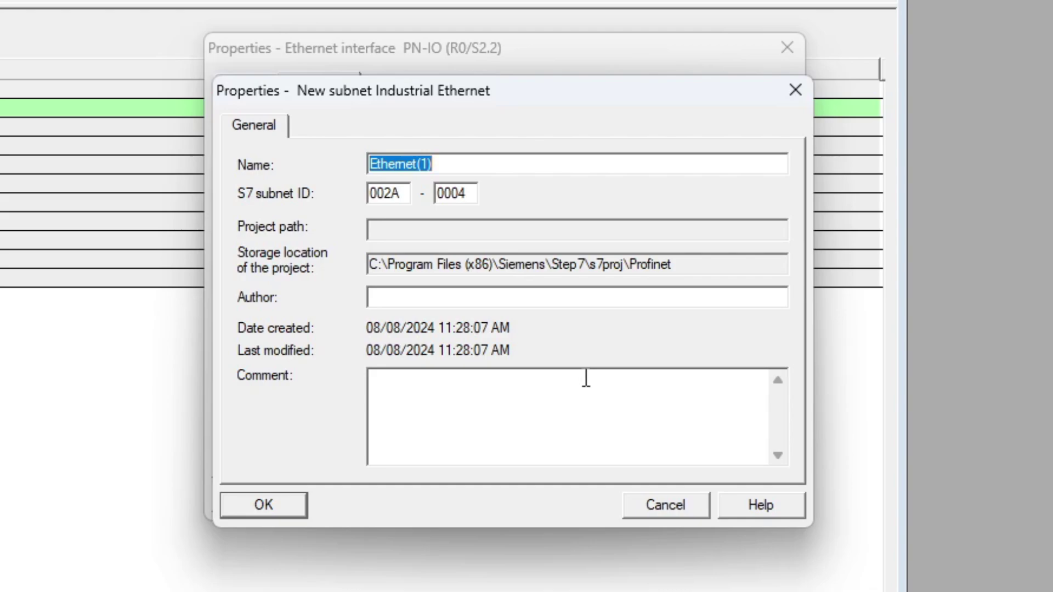
type("PN-networ")
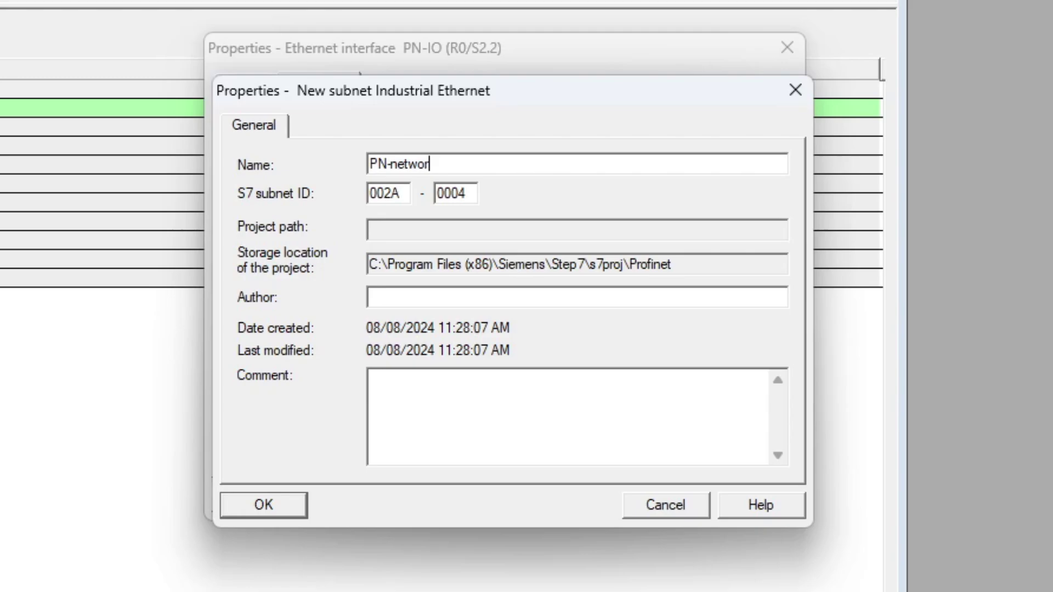
type("k1")
left_click(277, 503)
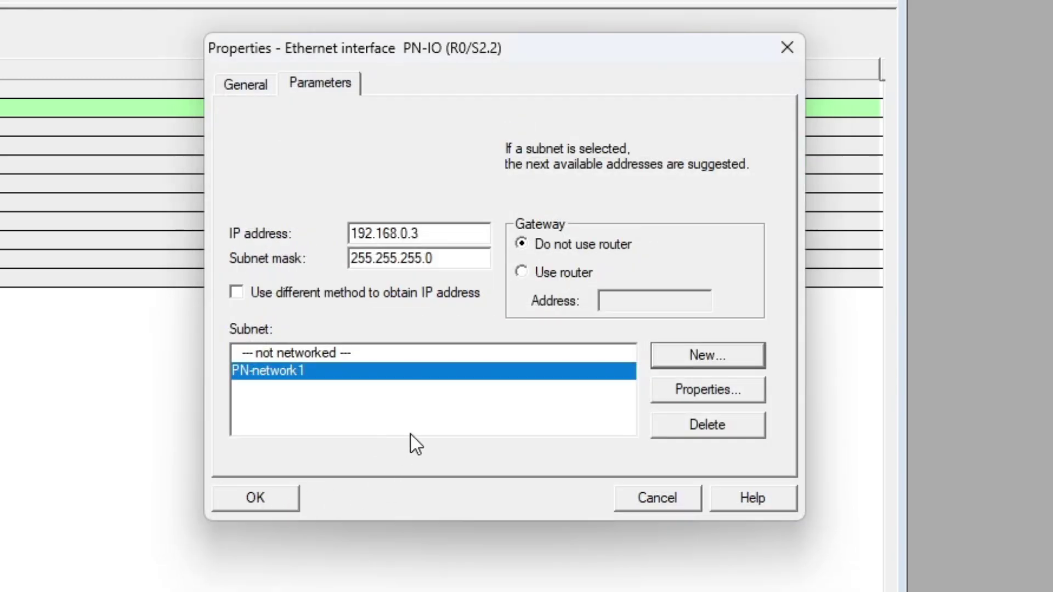
left_click(288, 503)
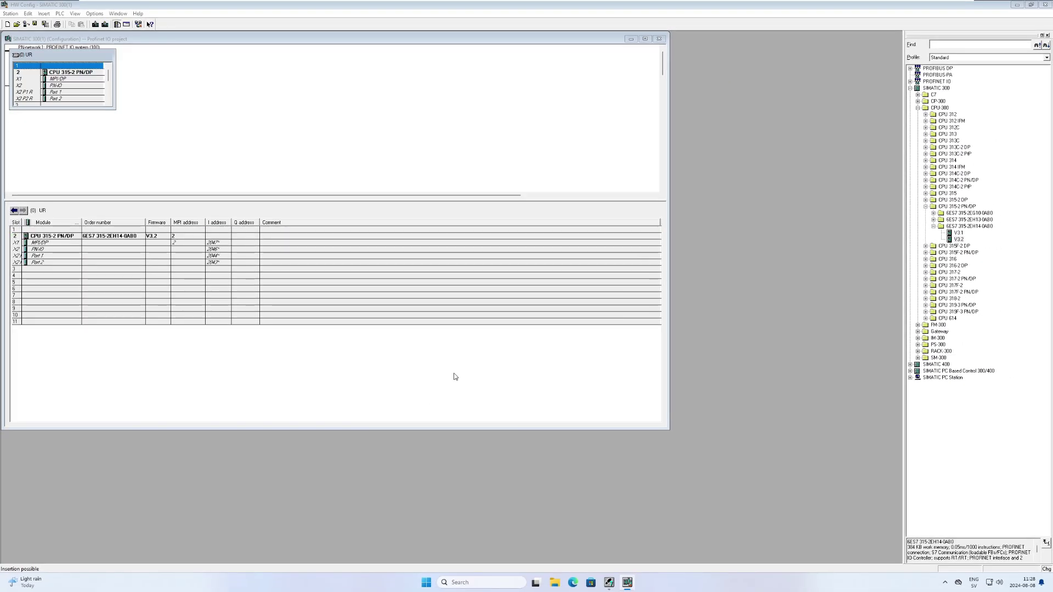
Enlarge the station view, then reposition and enlarge the rack window so that all 11 slots fit.
left_click_drag(284, 198, 285, 257)
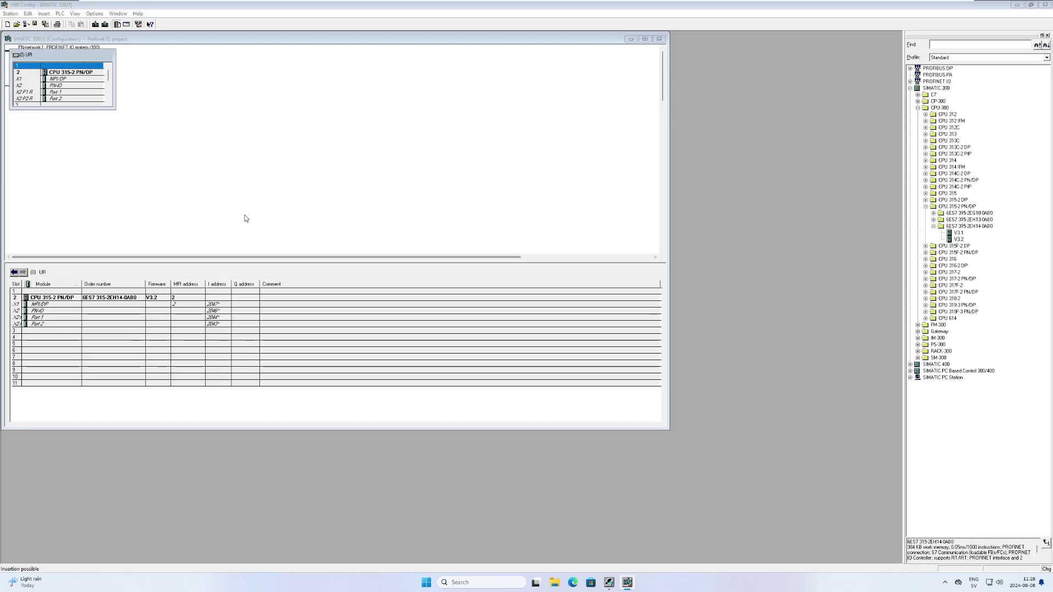
left_click_drag(136, 150, 111, 117)
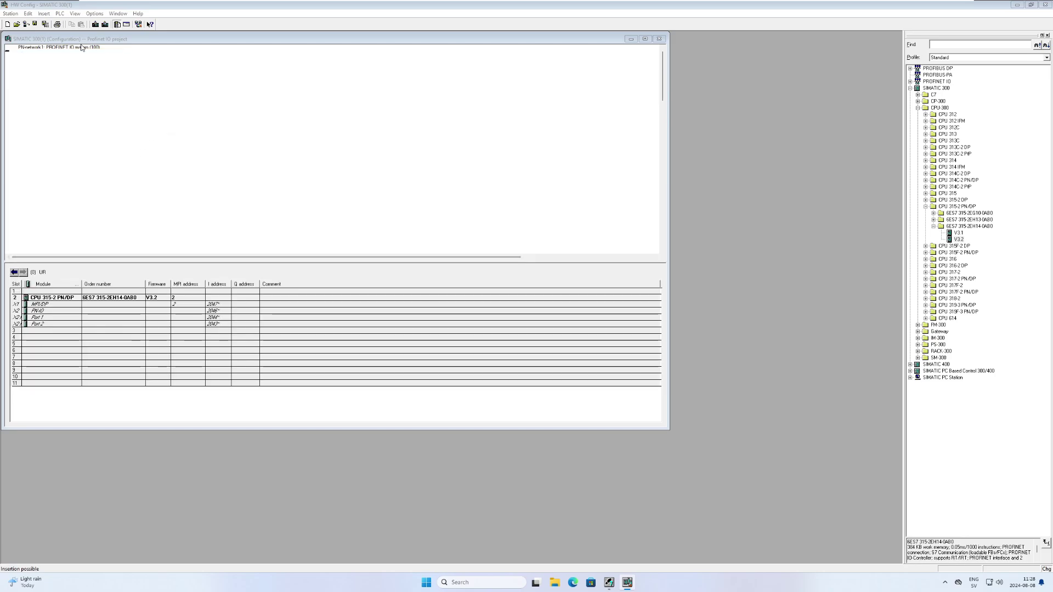
left_click_drag(81, 48, 101, 101)
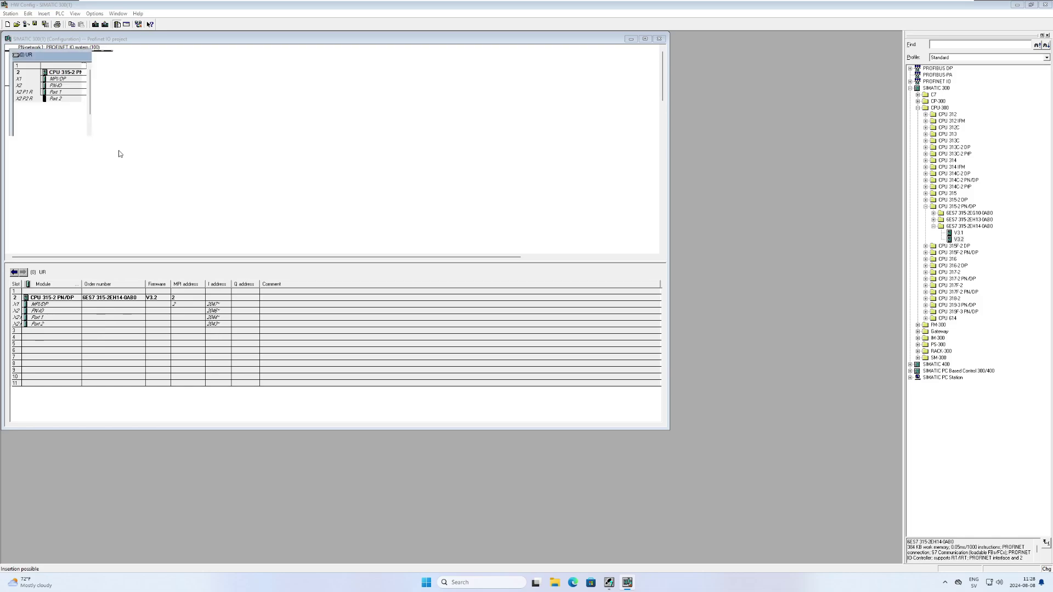
left_click(189, 94)
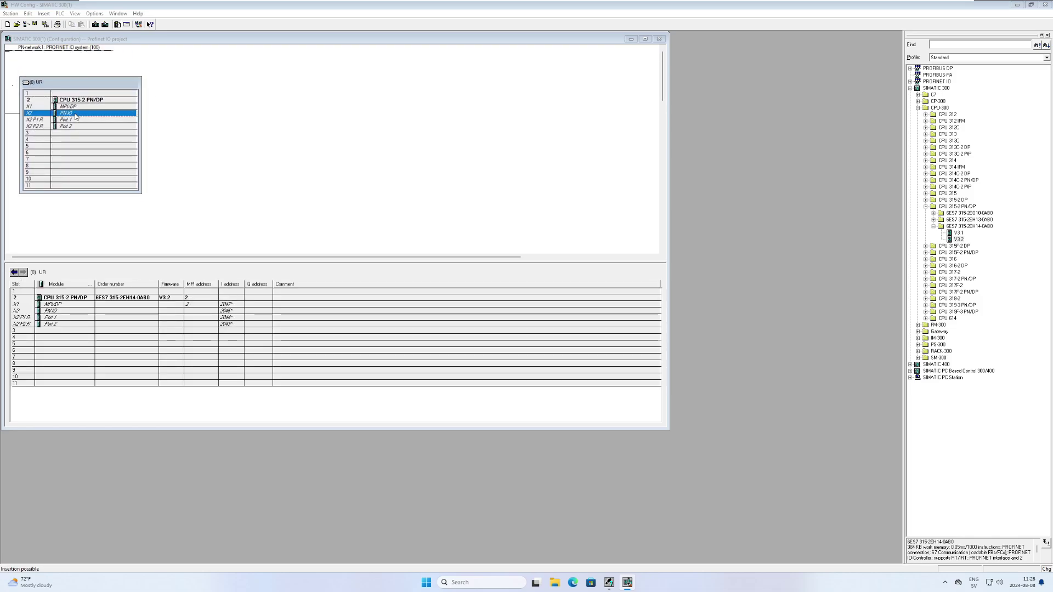
left_click(102, 101)
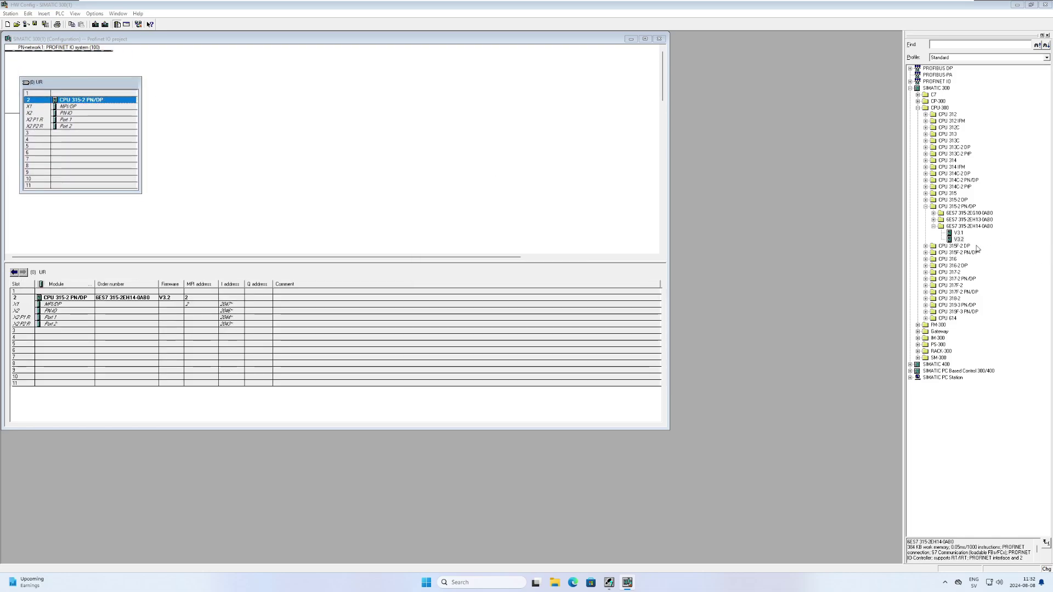
Place the digital input module SM 321 DI16xAC120V (6ES7 321-1EH00-0AA0) from SM-300 in slot 4.
left_click(925, 207)
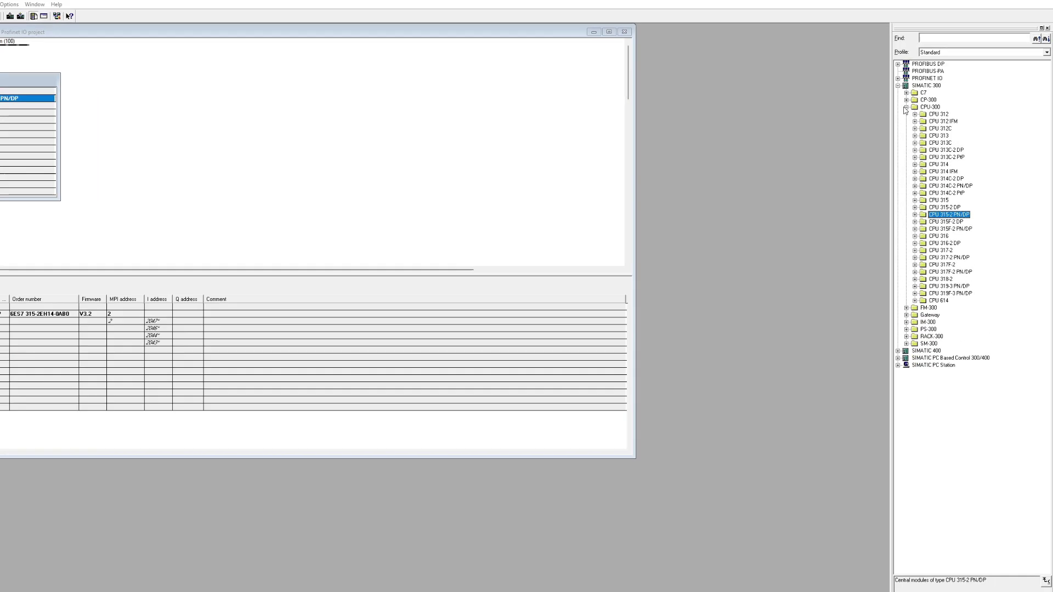
left_click(918, 107)
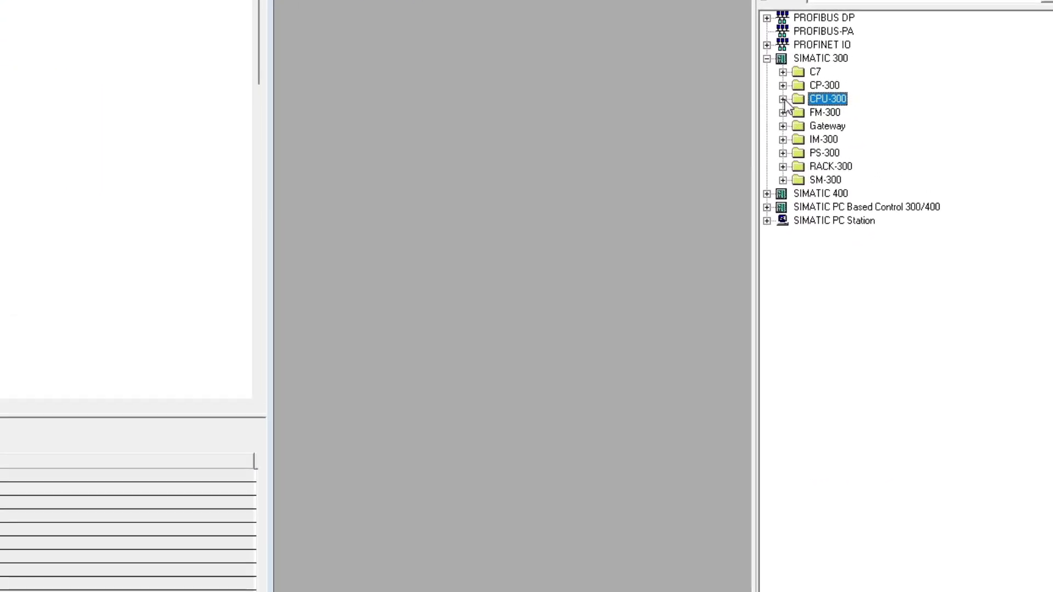
left_click(782, 181)
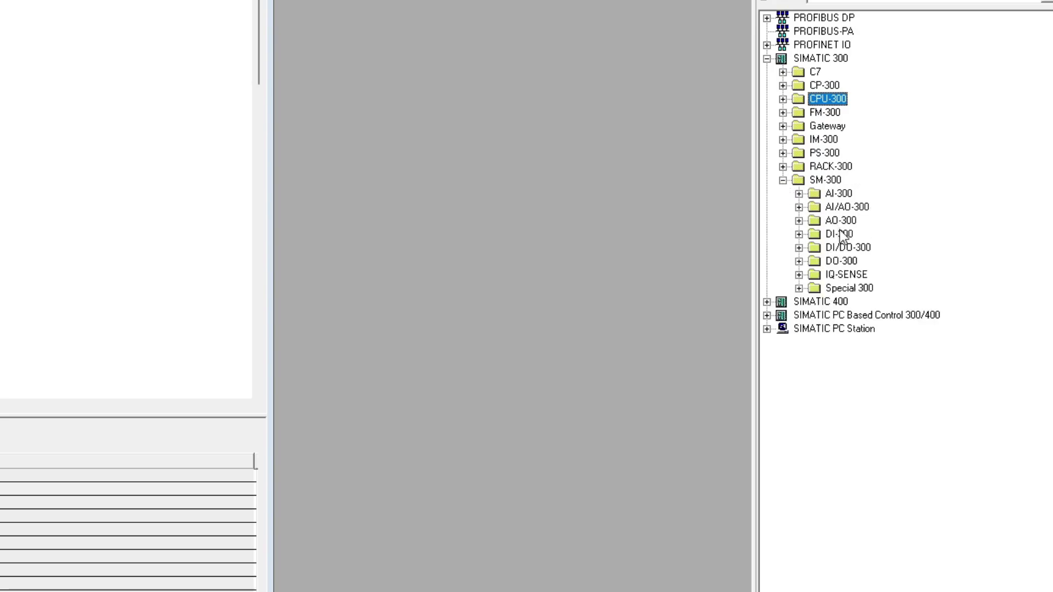
left_click(799, 234)
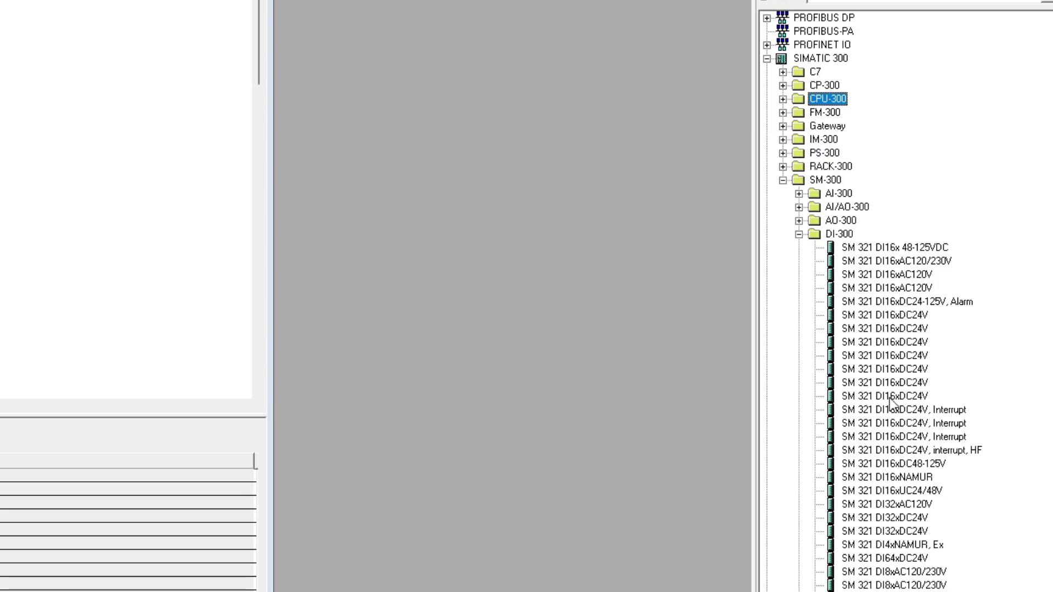
left_click_drag(900, 277, 0, 506)
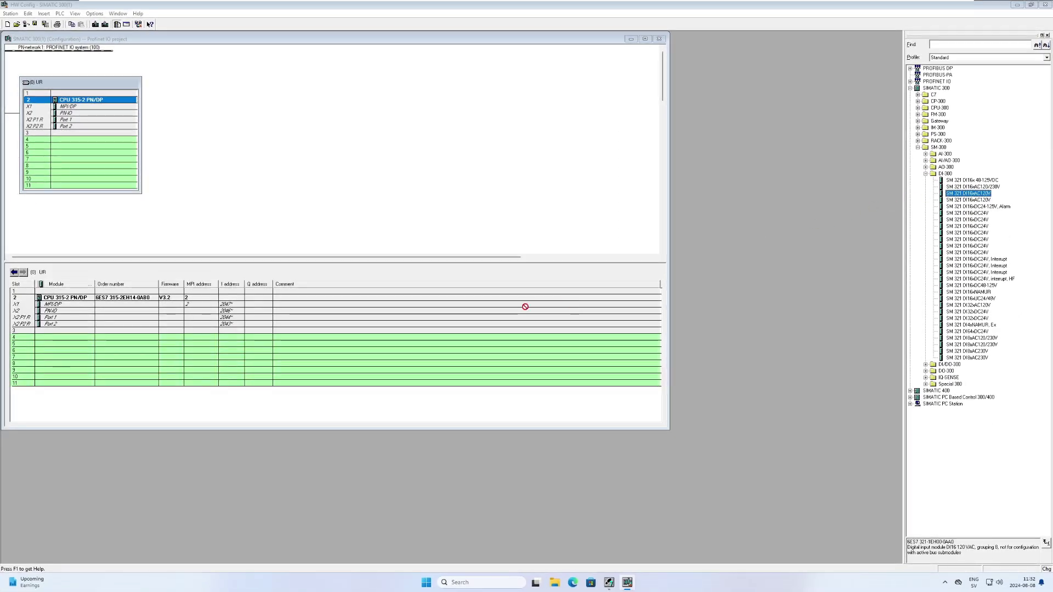
left_click_drag(525, 306, 59, 340)
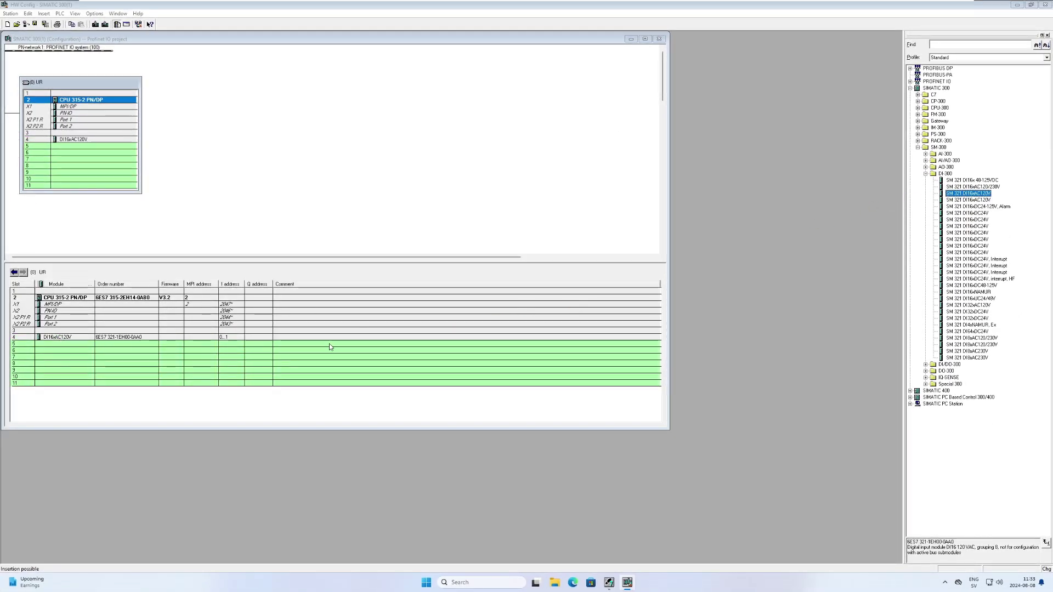
Place the digital output module SM 322 DO16xAC120V/0.5A (6ES7 322-1EH00-0AA0) in slot 5.
left_click(925, 174)
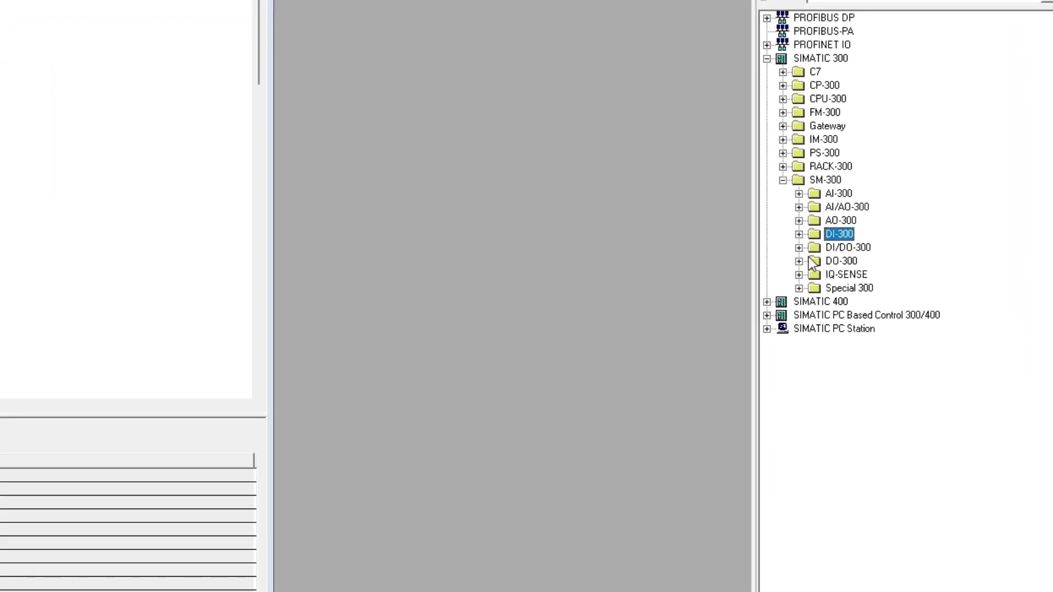
left_click(799, 261)
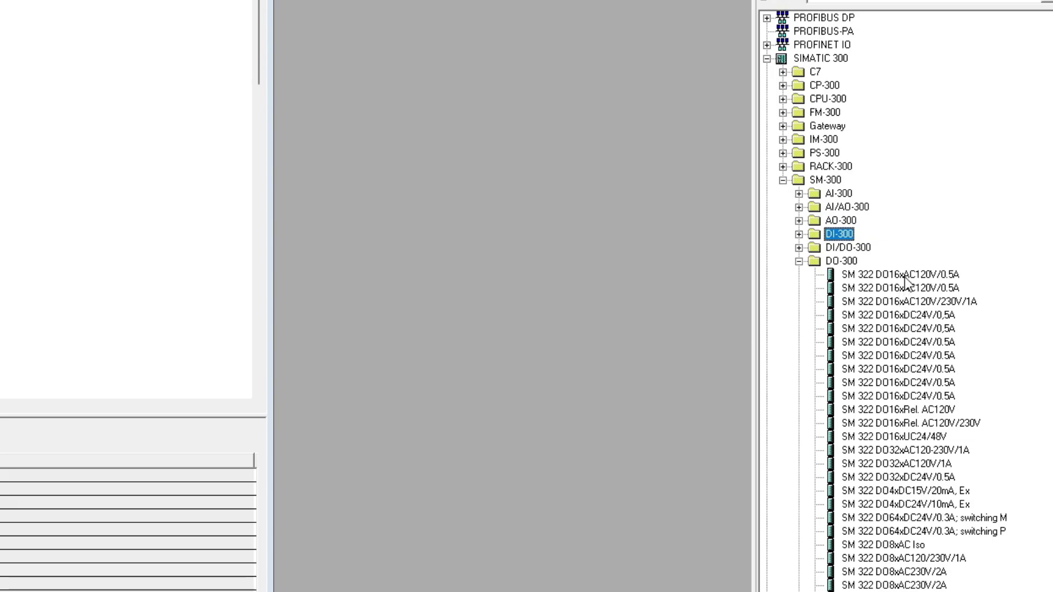
left_click(906, 315)
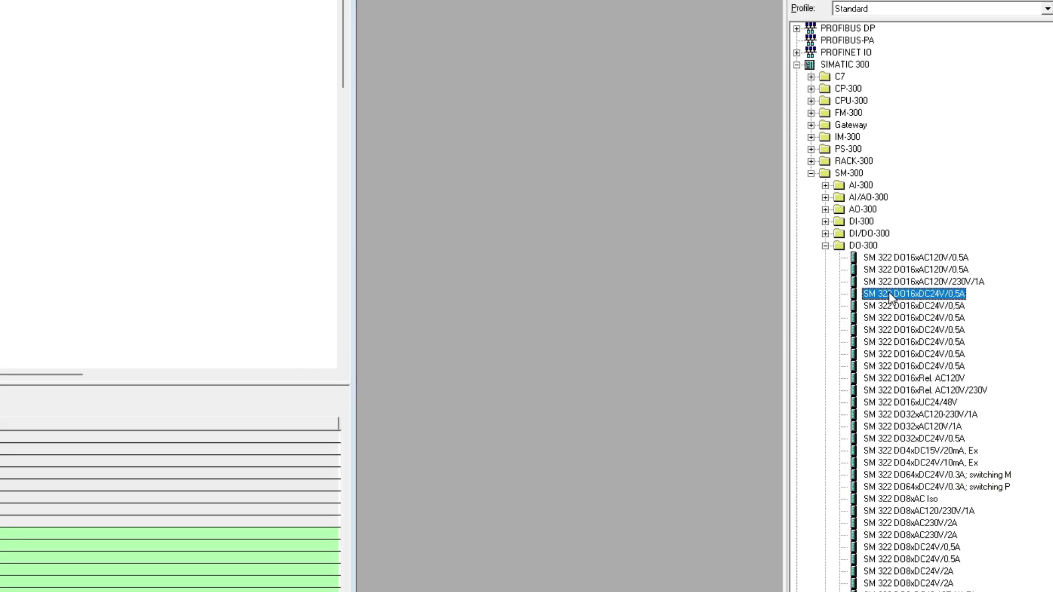
left_click_drag(889, 297, 270, 348)
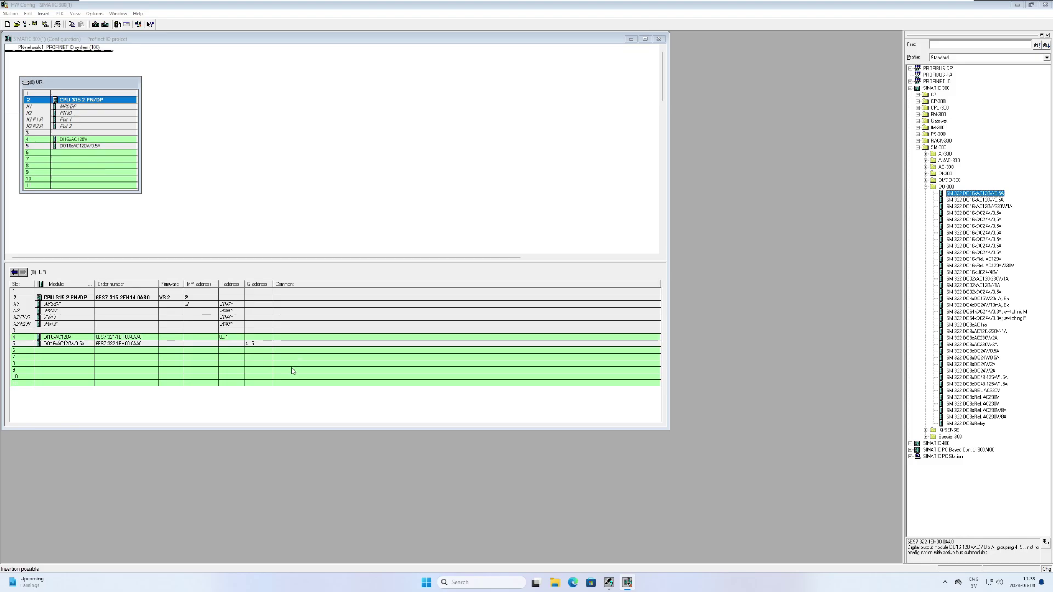
left_click(314, 143)
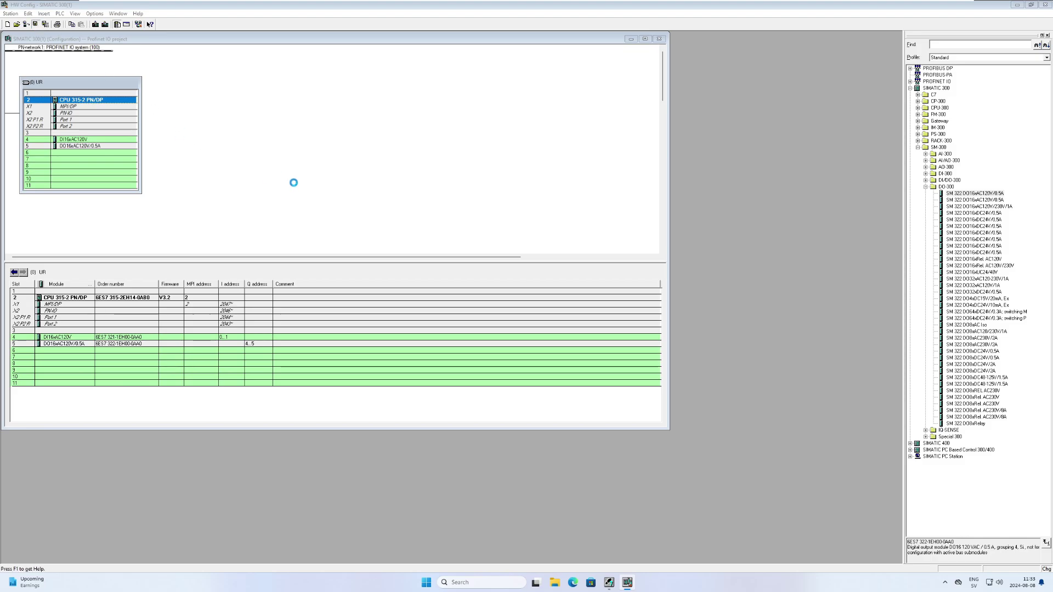
left_click(398, 209)
left_click(88, 147)
left_click(73, 142)
left_click(77, 147)
left_click(248, 191)
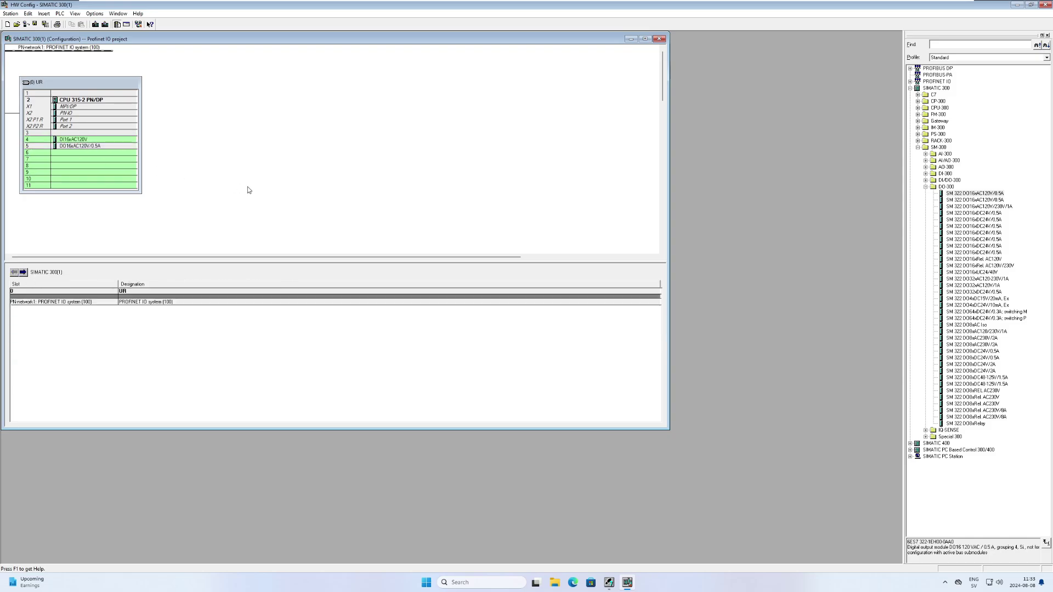
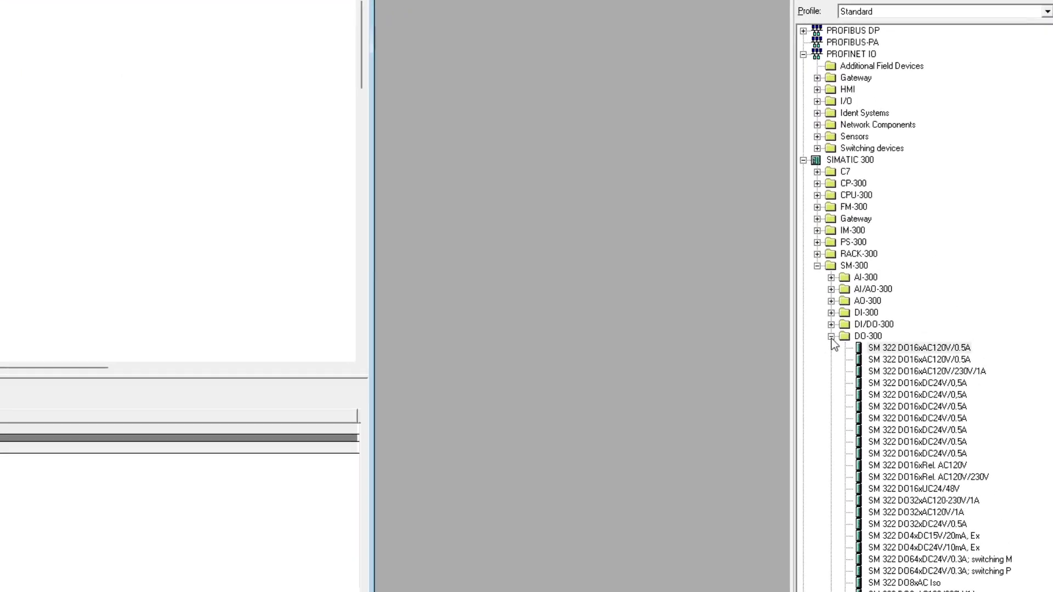
Attach an IM151-3 PN FO V4.0 from the PROFINET IO ET 200S catalog to PROFINET IO system (100), and move the rack below it.
left_click(925, 239)
left_click(783, 288)
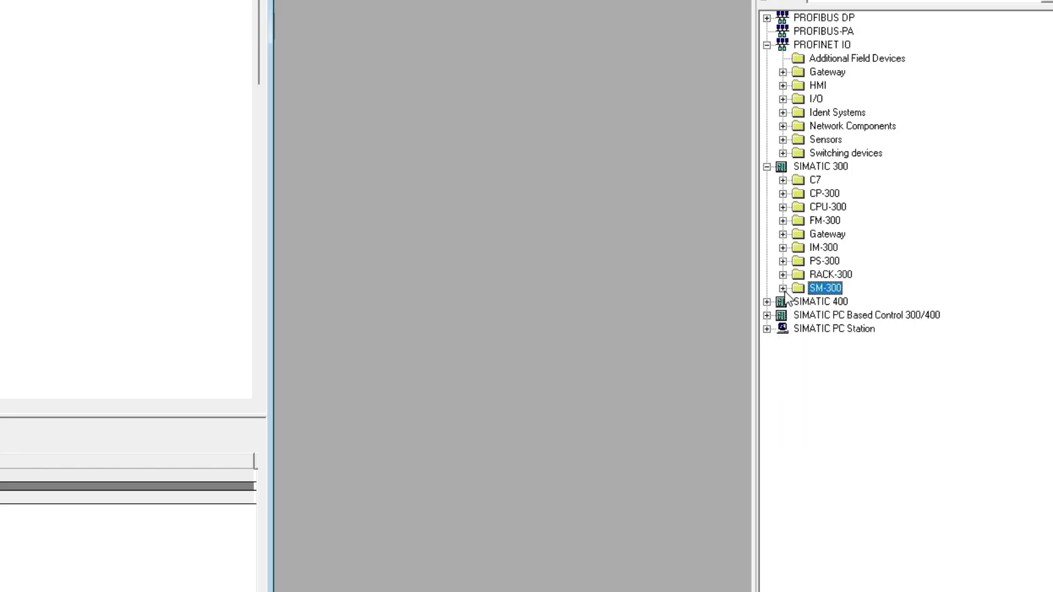
right_click(766, 167)
left_click(766, 167)
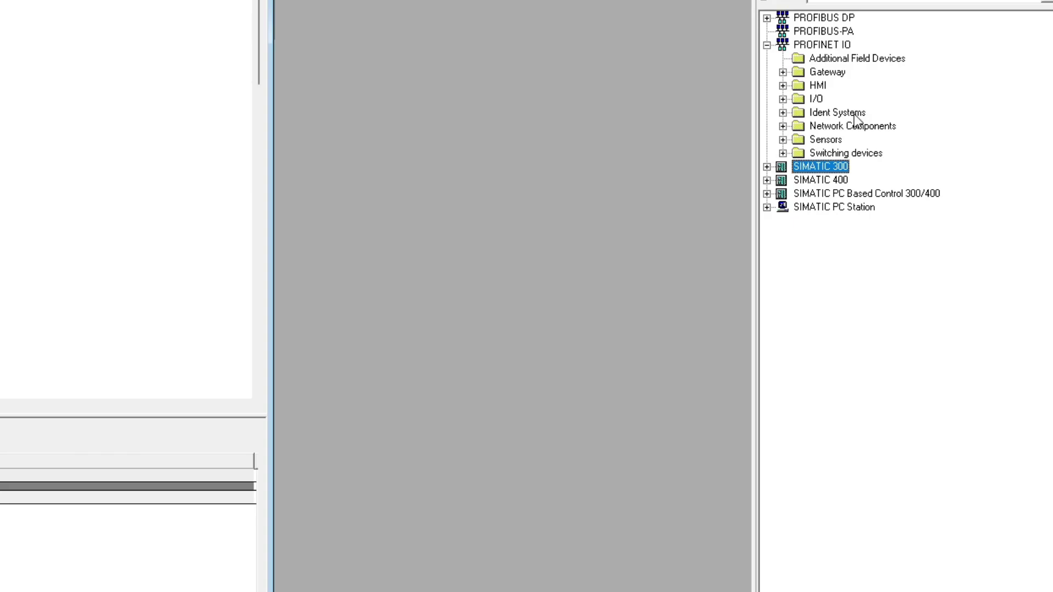
left_click(782, 99)
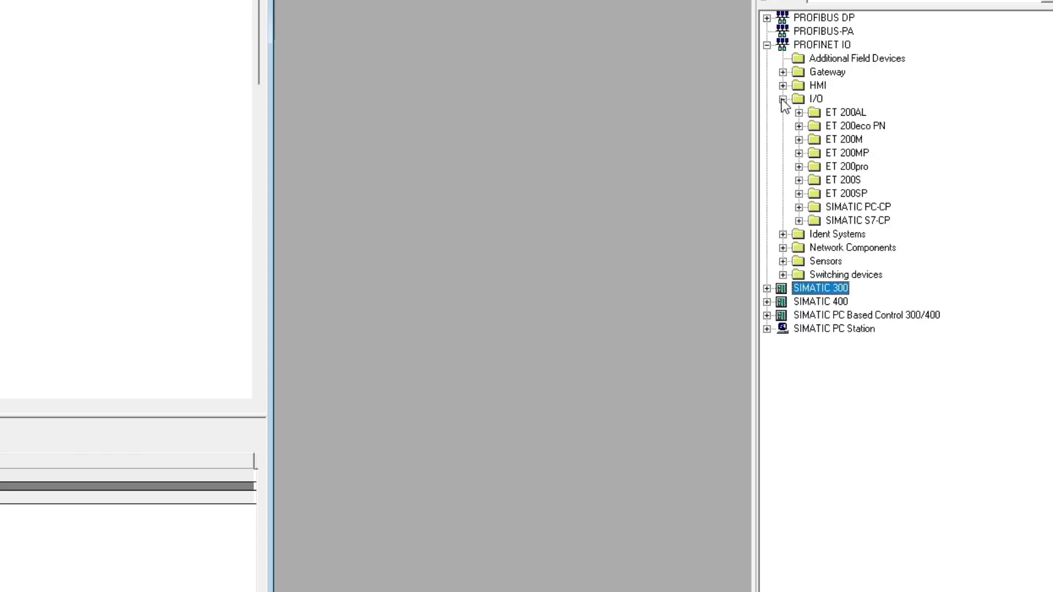
left_click(799, 181)
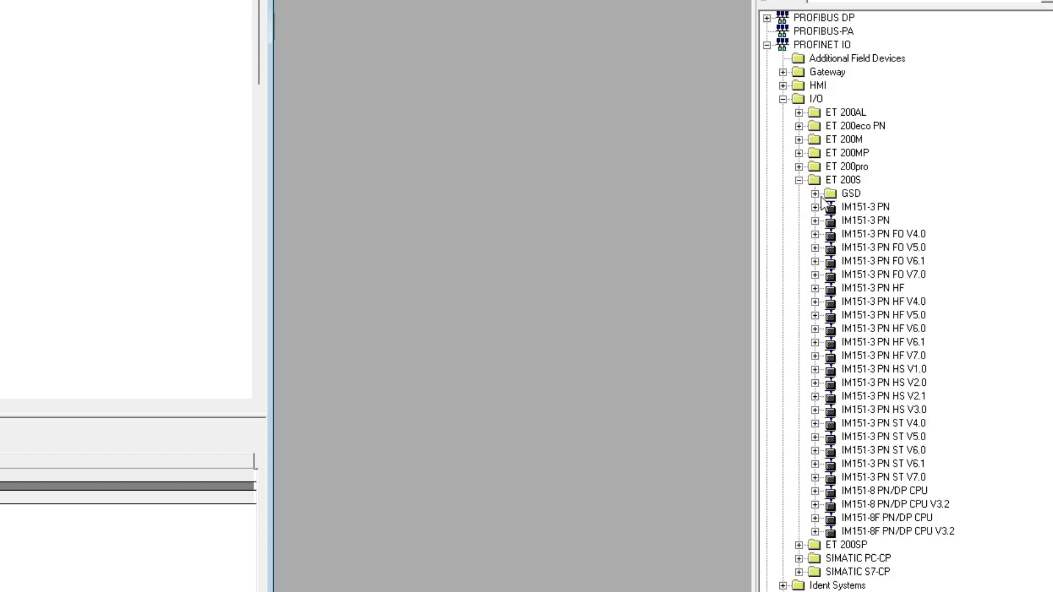
left_click(904, 236)
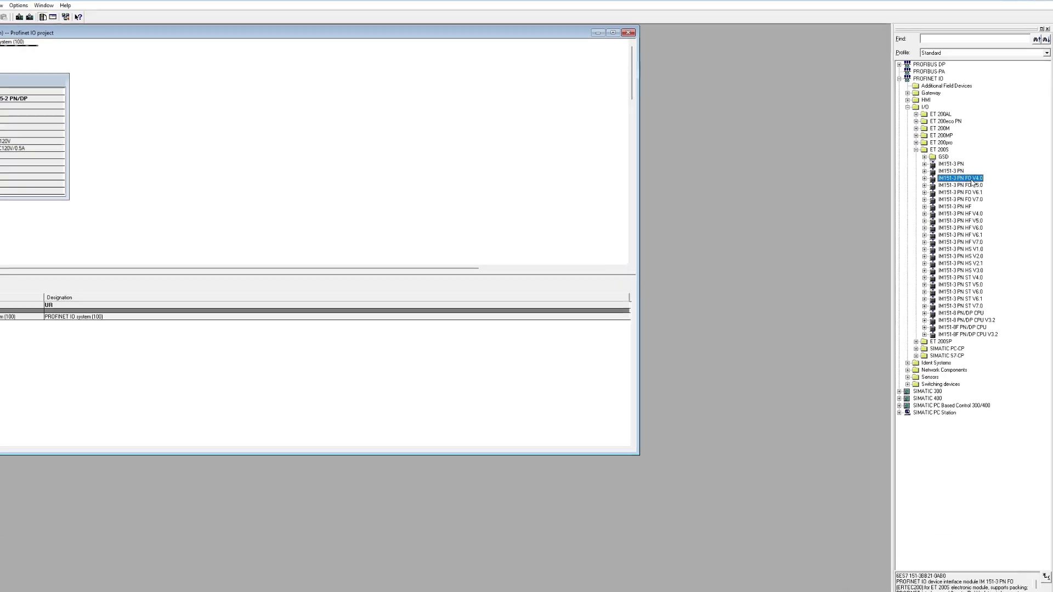
left_click_drag(975, 177, 23, 55)
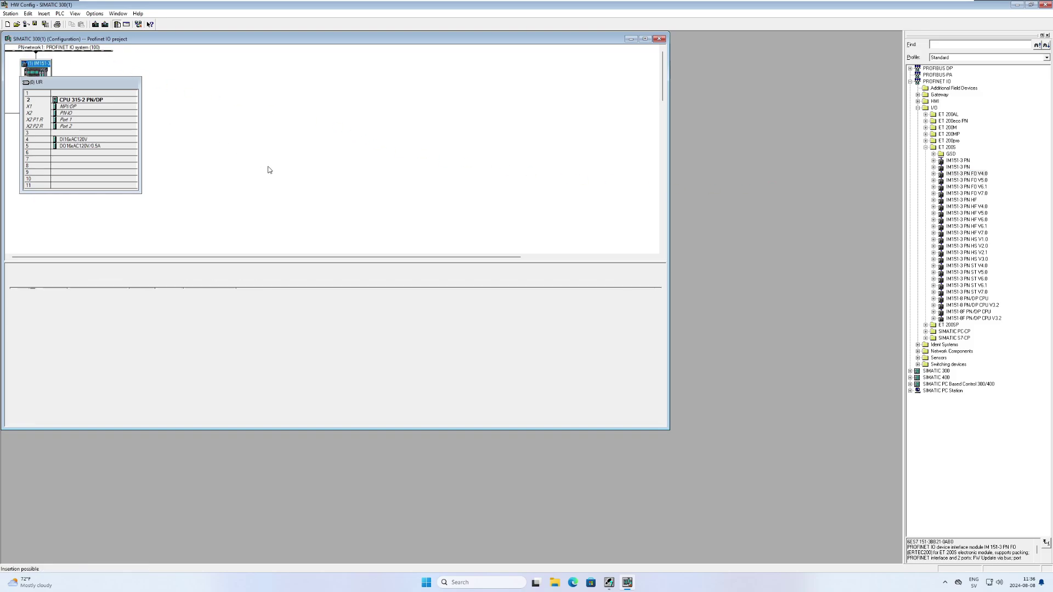
left_click_drag(79, 83, 77, 117)
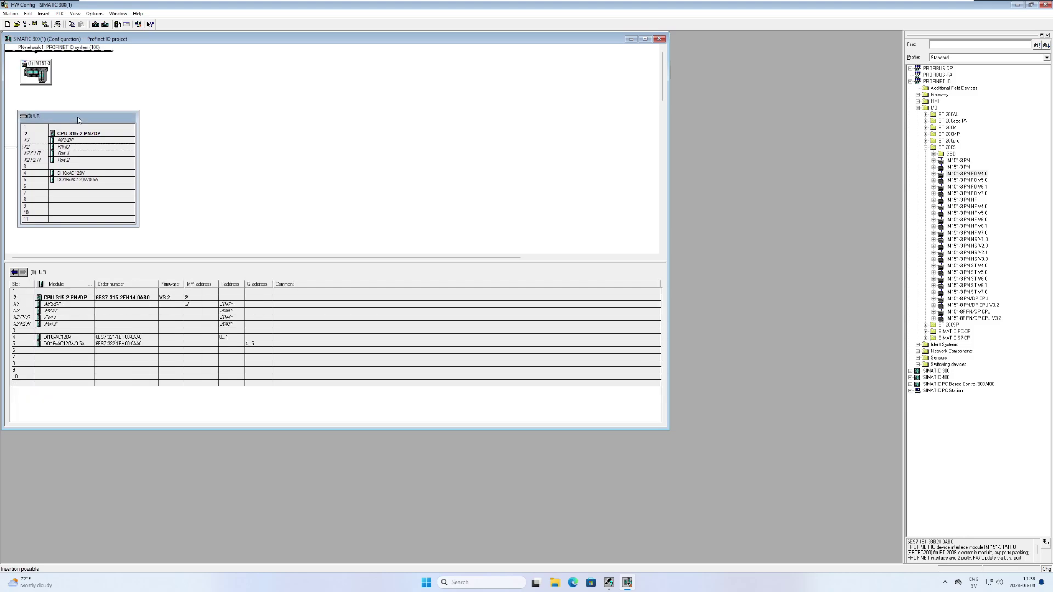
Check the selectable device numbers in the IM151-3PN's object properties and set its device name to Device1.
left_click(37, 76)
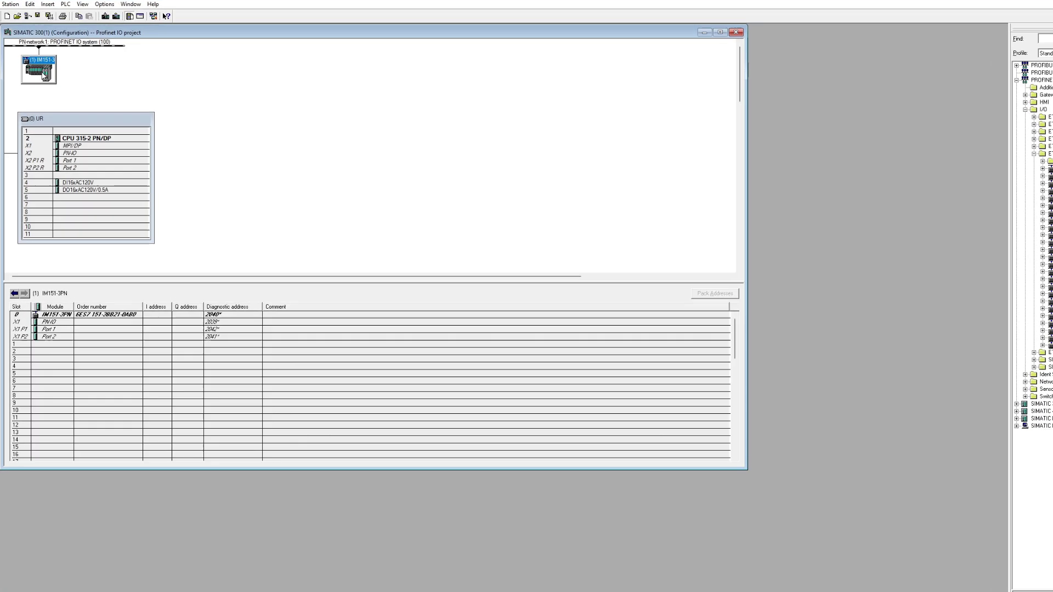
right_click(37, 77)
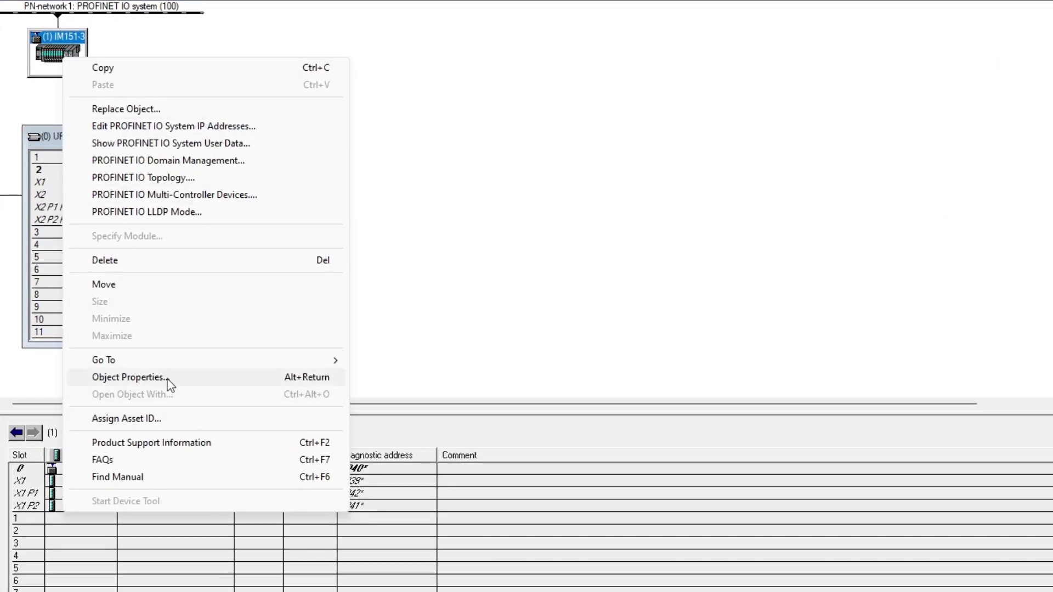
left_click(168, 378)
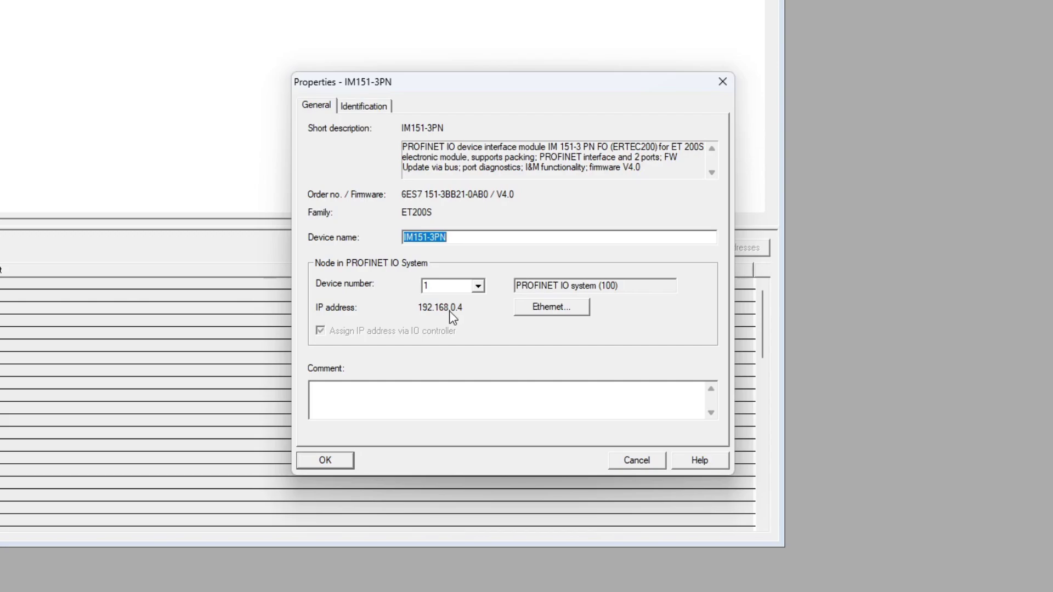
left_click(478, 286)
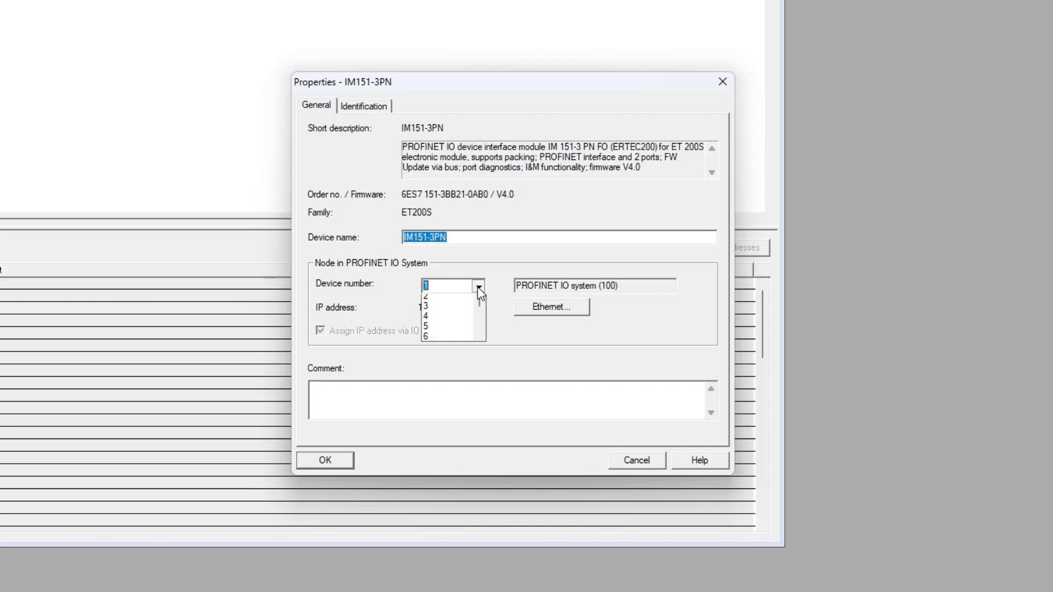
scroll(454, 320, "down", 20)
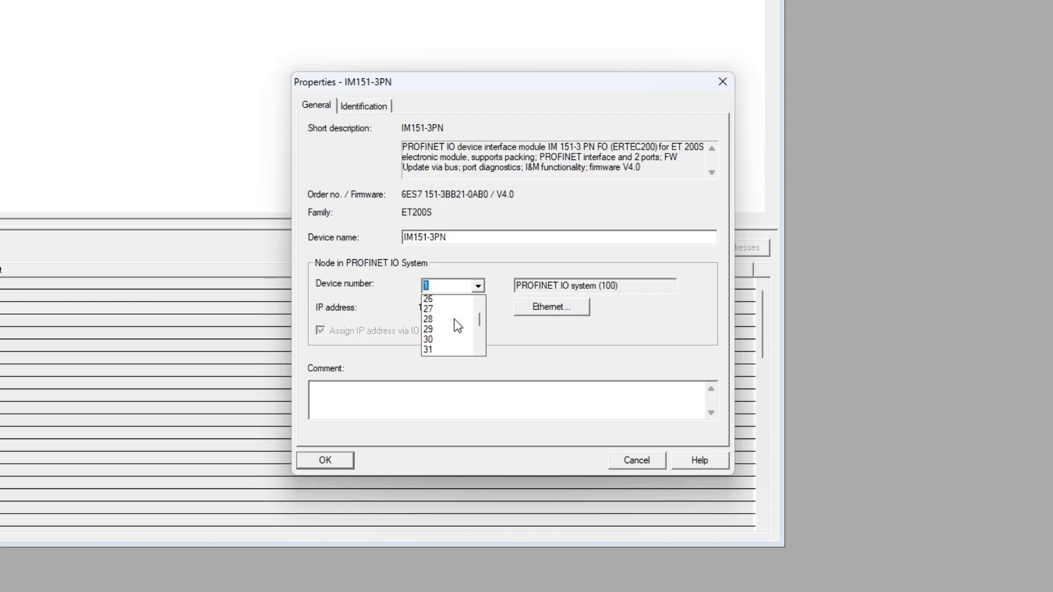
scroll(454, 320, "down", 20)
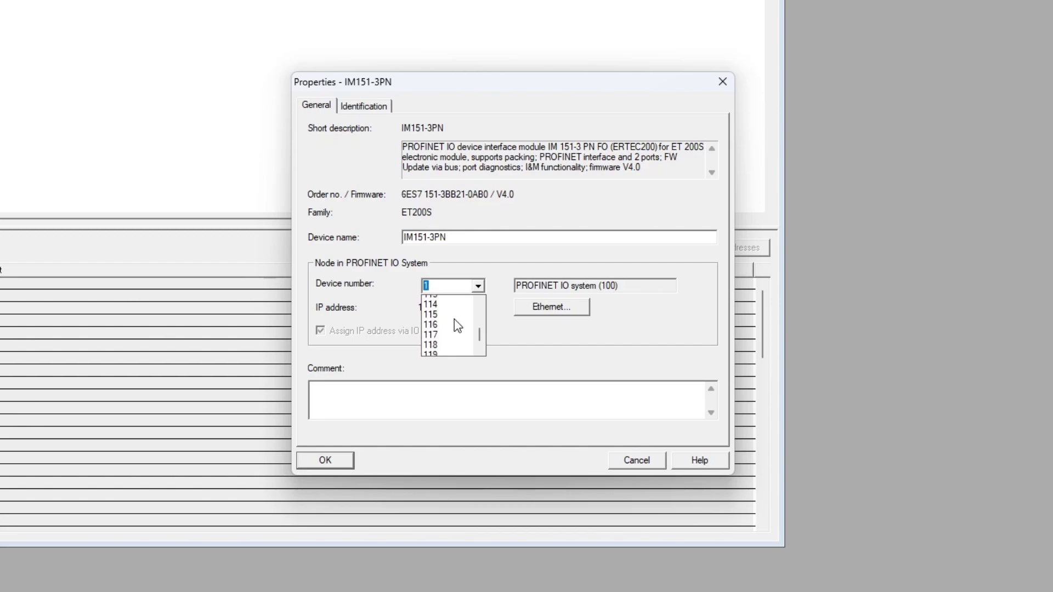
scroll(455, 328, "up", 20)
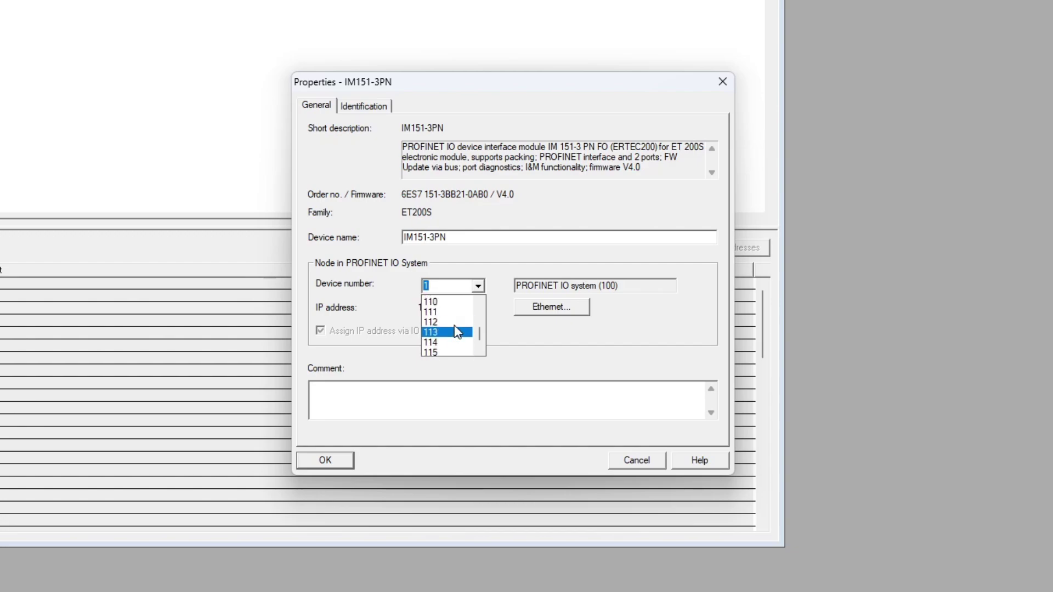
left_click(479, 286)
double_click(475, 232)
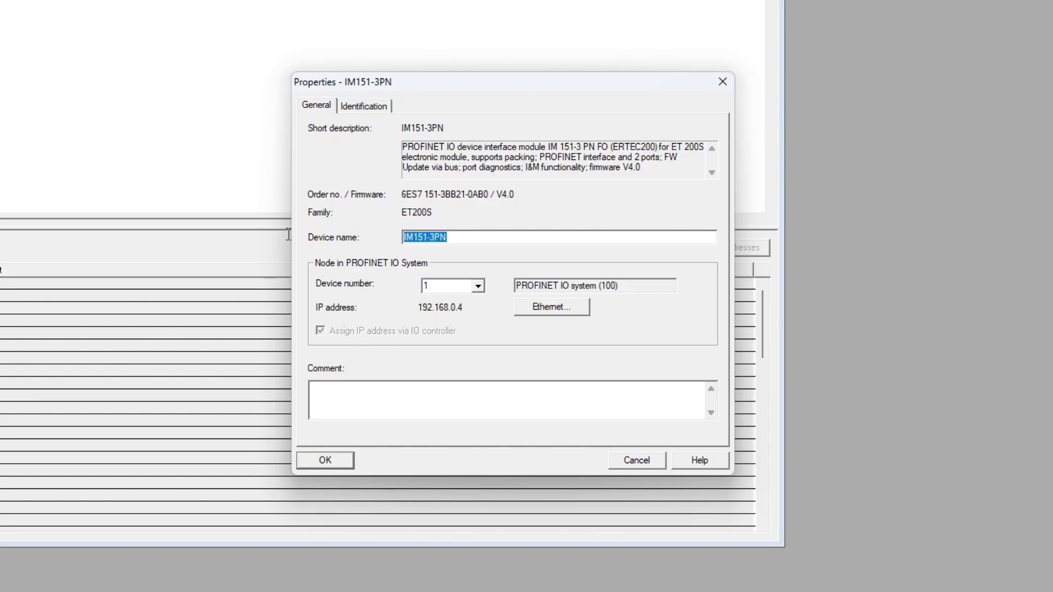
type("Device1")
Set the IP address of Device1's Ethernet interface on PN-network1 to 192.168.0.6 and accept the device properties.
left_click(532, 307)
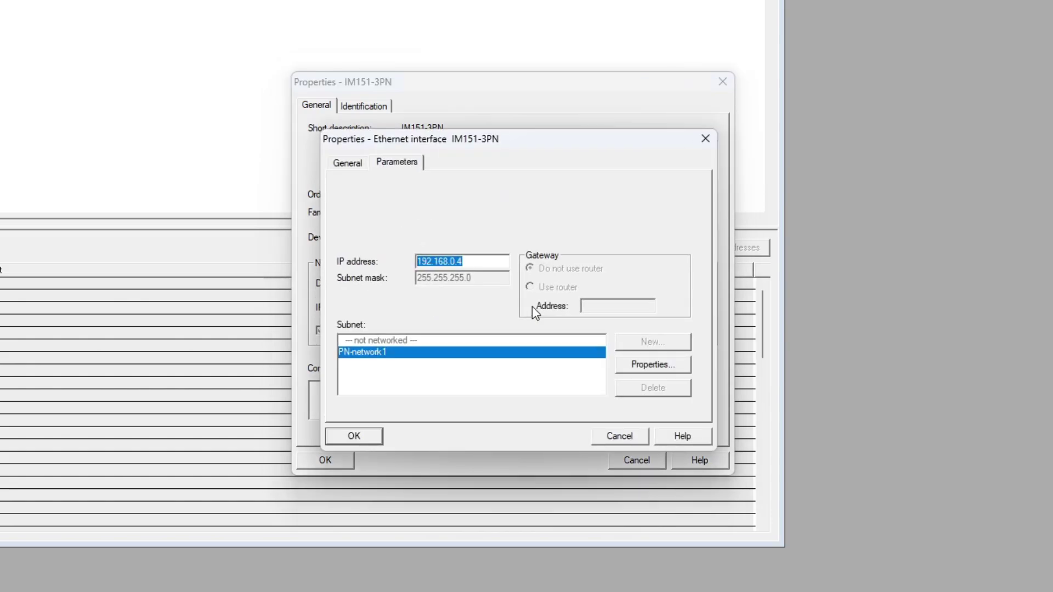
left_click(476, 261)
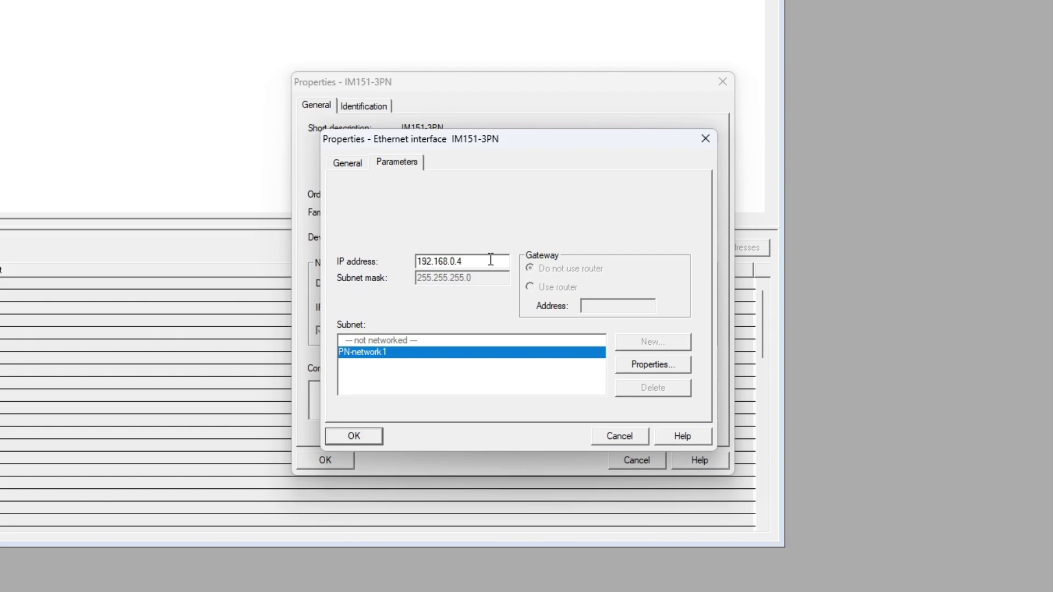
key("BackSpace")
type("6")
left_click(365, 435)
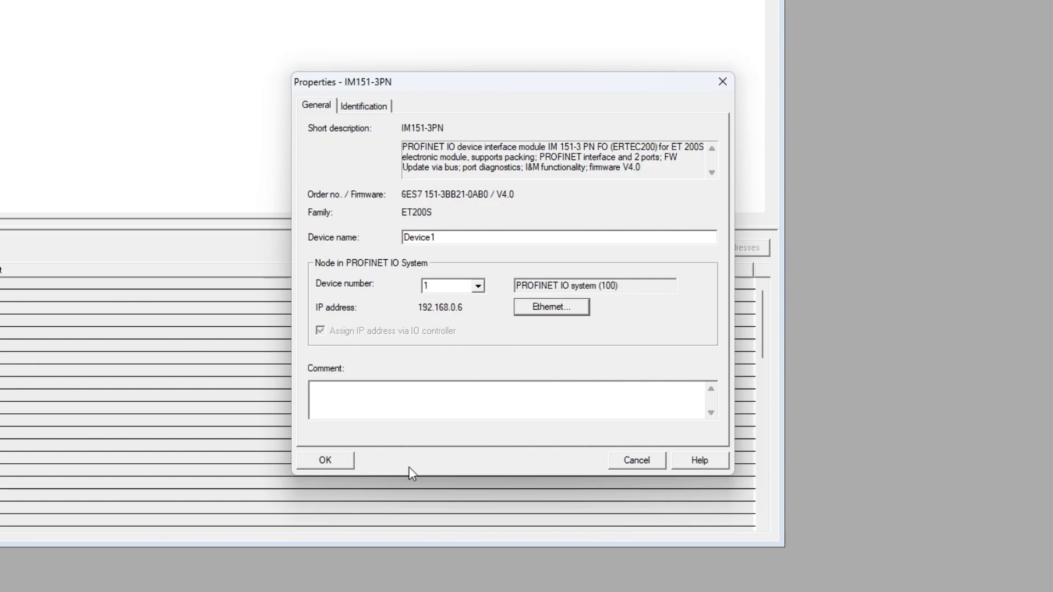
left_click(344, 466)
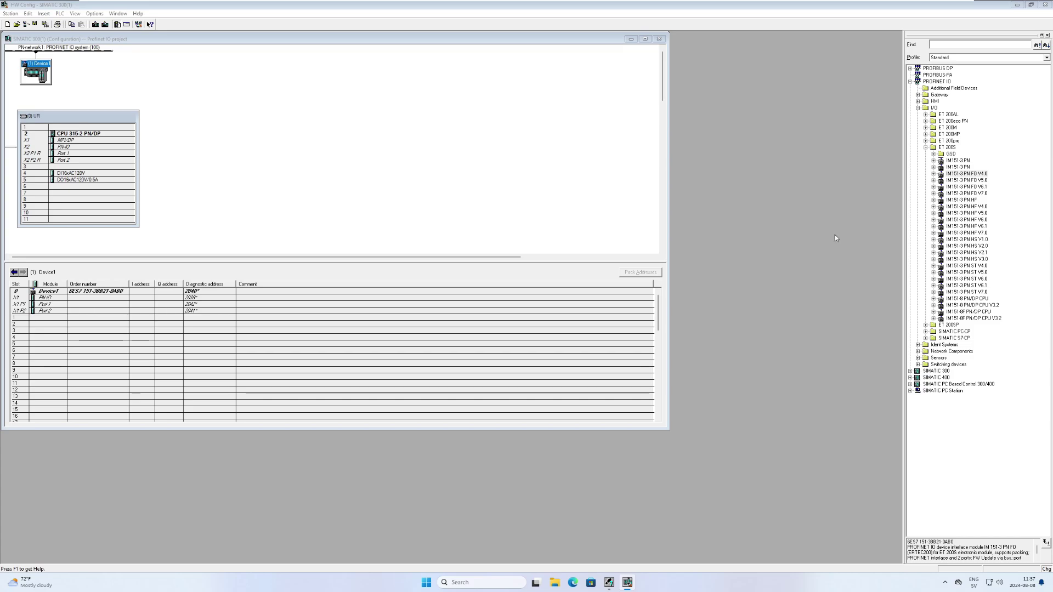
Attach a second IM151-3 PN FO V4.0 to the PROFINET IO system and set its device name to Device2.
left_click(972, 174)
left_click_drag(978, 177, 87, 54)
right_click(103, 76)
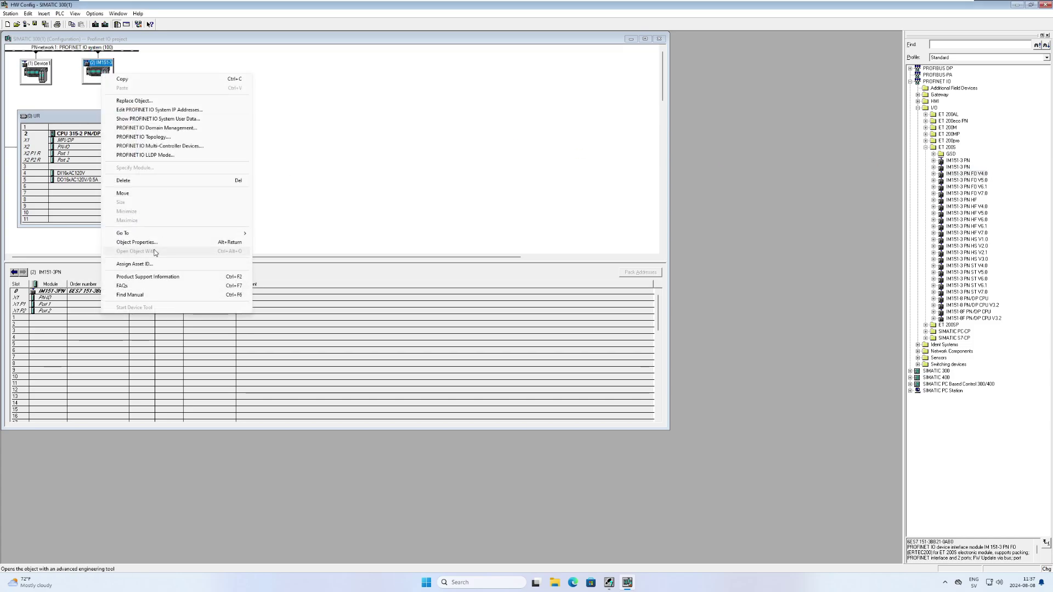
left_click(137, 242)
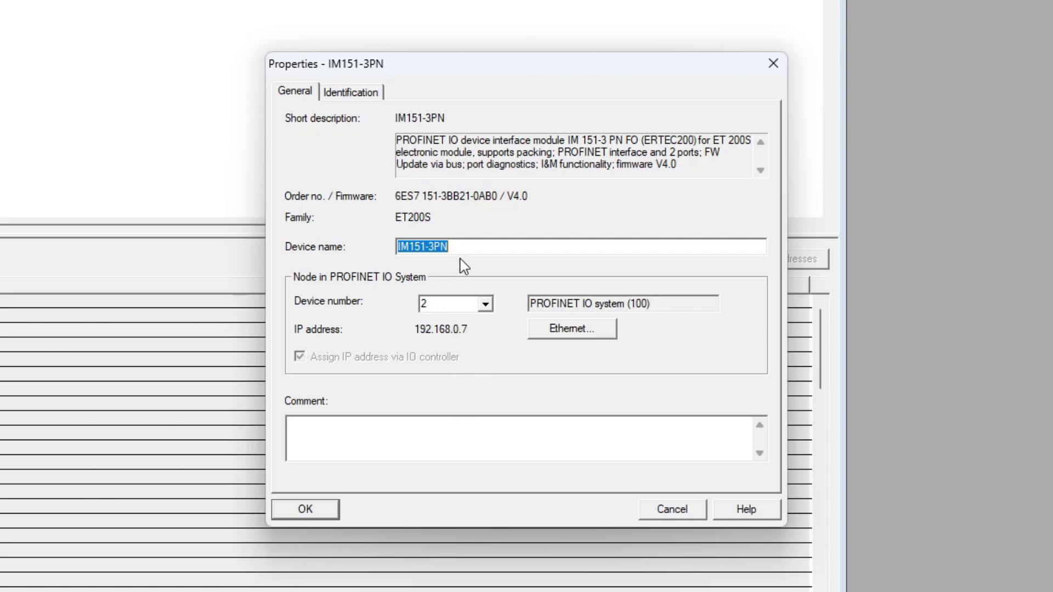
type("Device2")
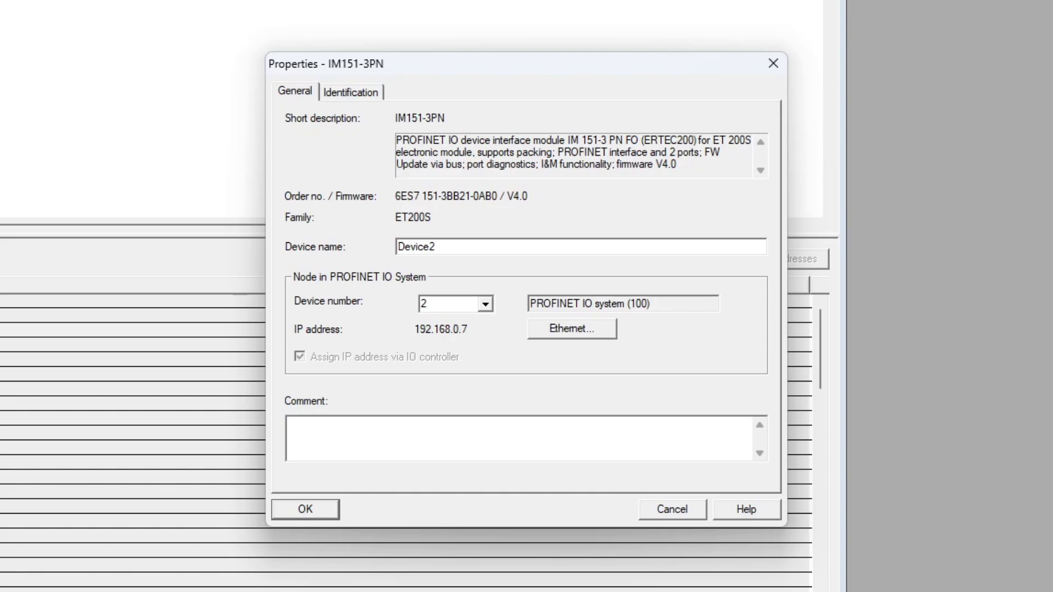
left_click(317, 508)
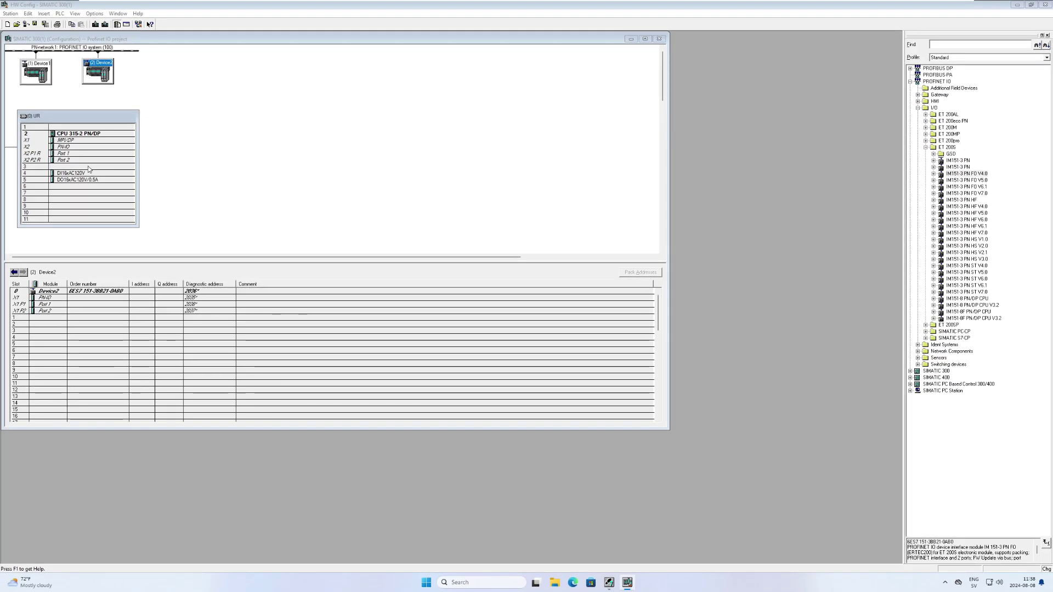
Examine the device number and IP address in the properties of the CPU's PN-IO interface.
left_click(66, 147)
double_click(66, 147)
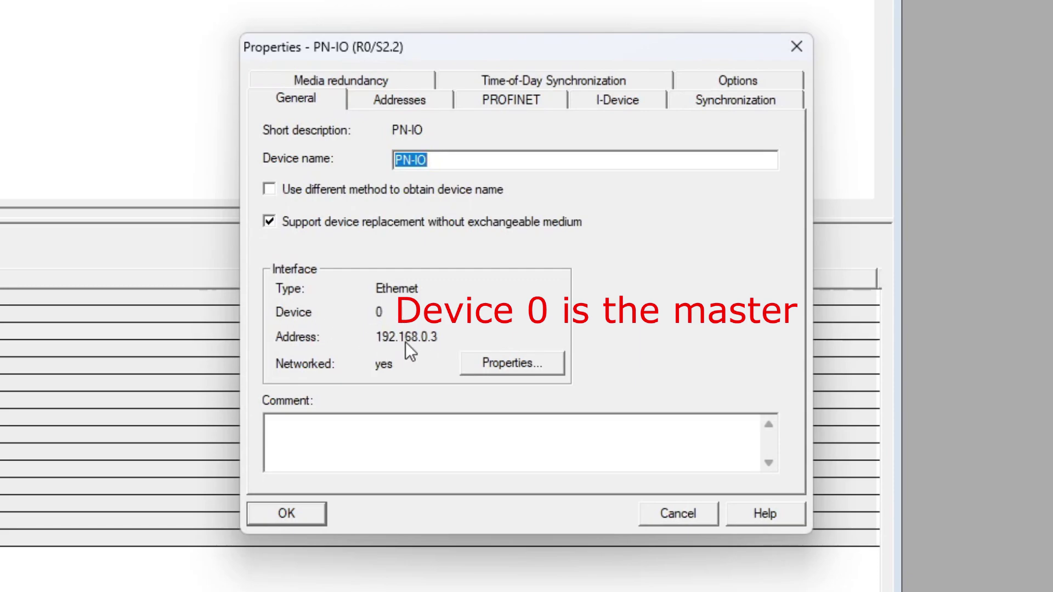
left_click(287, 515)
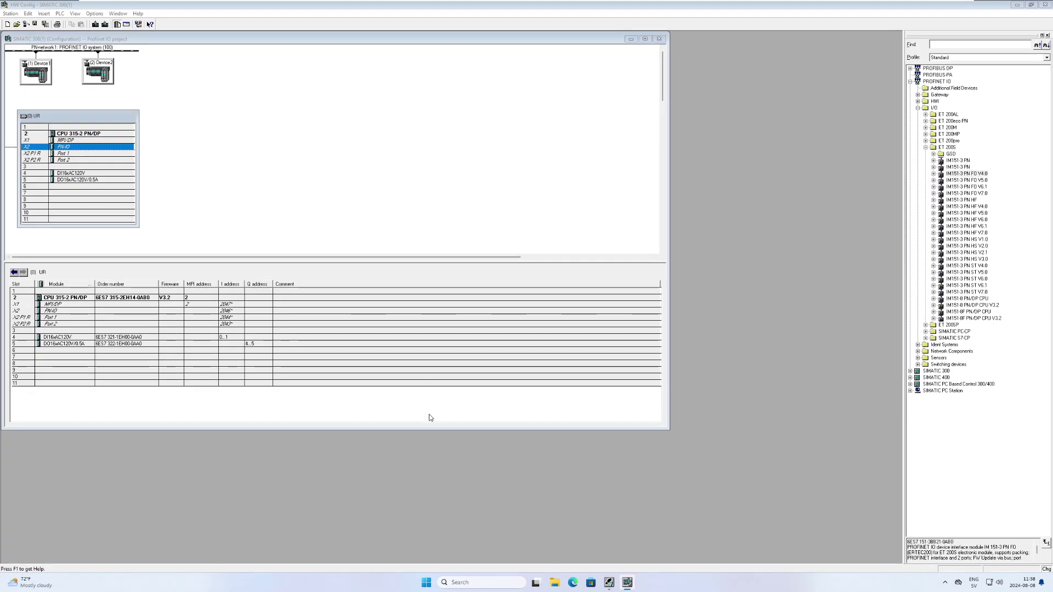
left_click(429, 411)
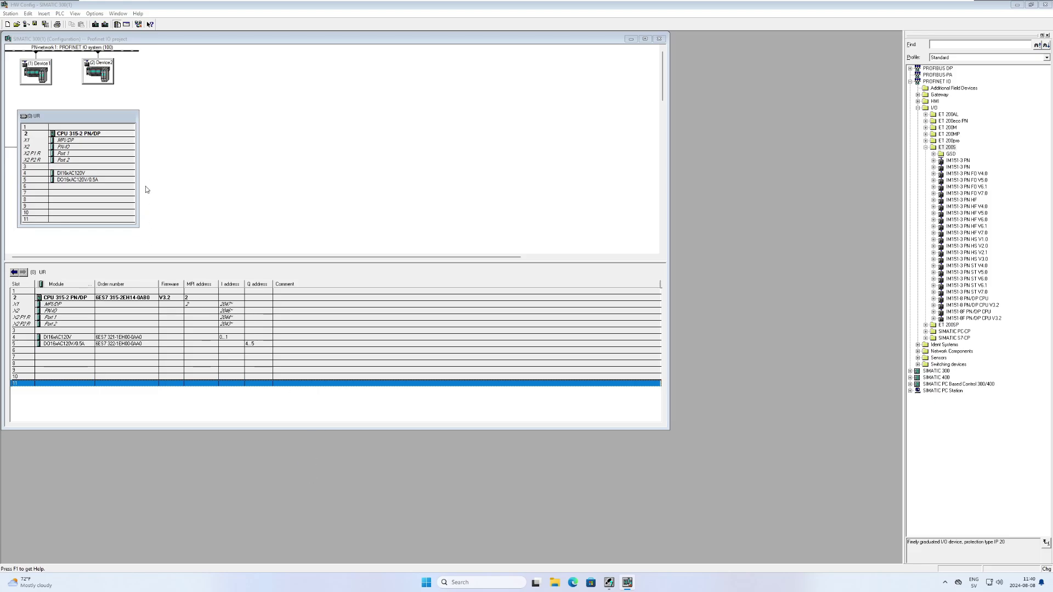
Place the digital input module 8DI DC24V (6ES7 131-4BF00-0AA0) from IM151-3 PN FO V4.0 in slot 2 of Device1.
left_click(42, 75)
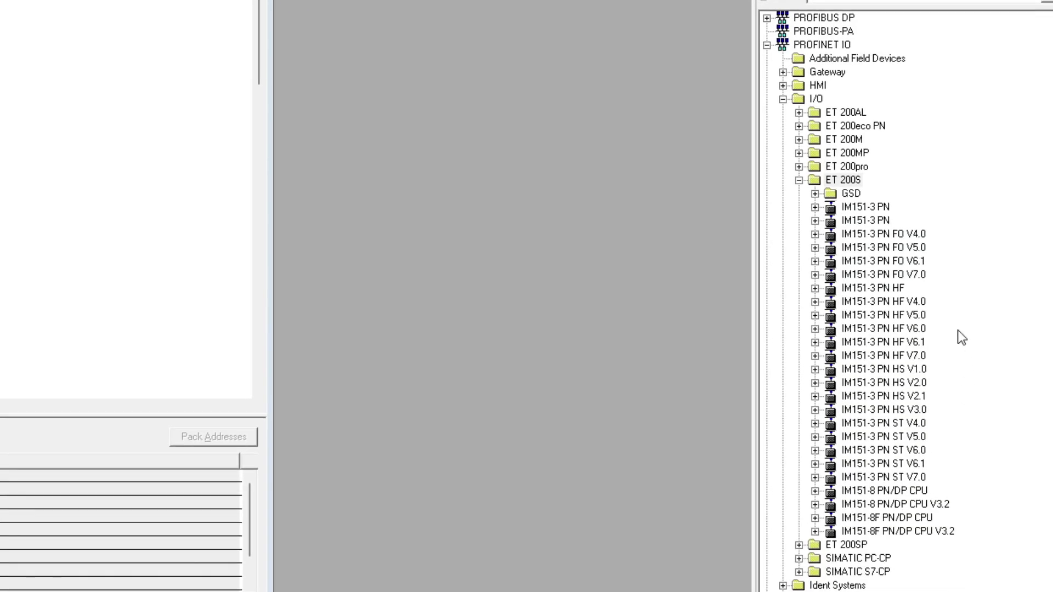
left_click(815, 235)
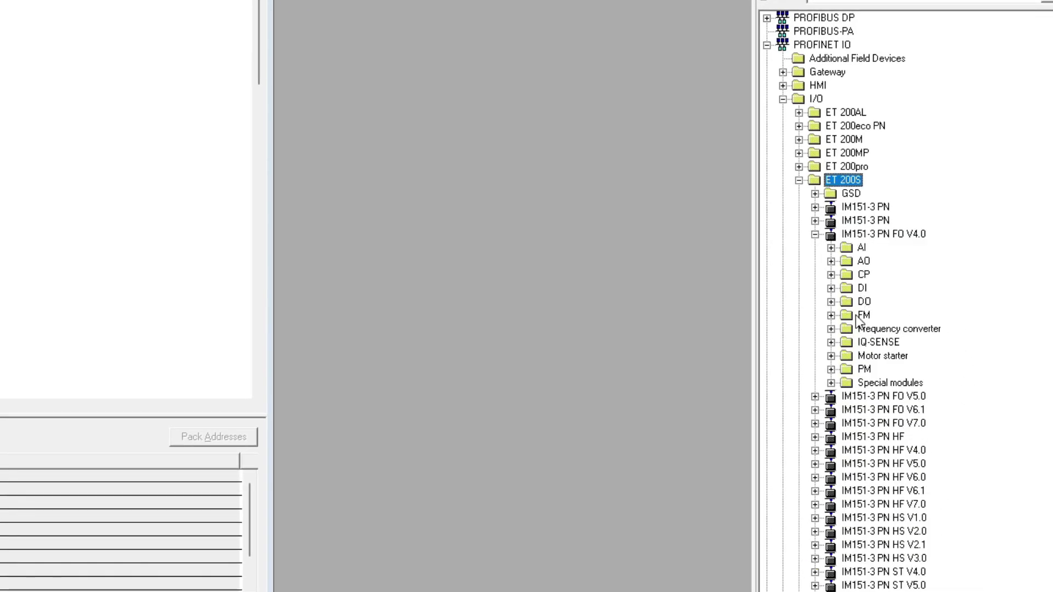
left_click(831, 288)
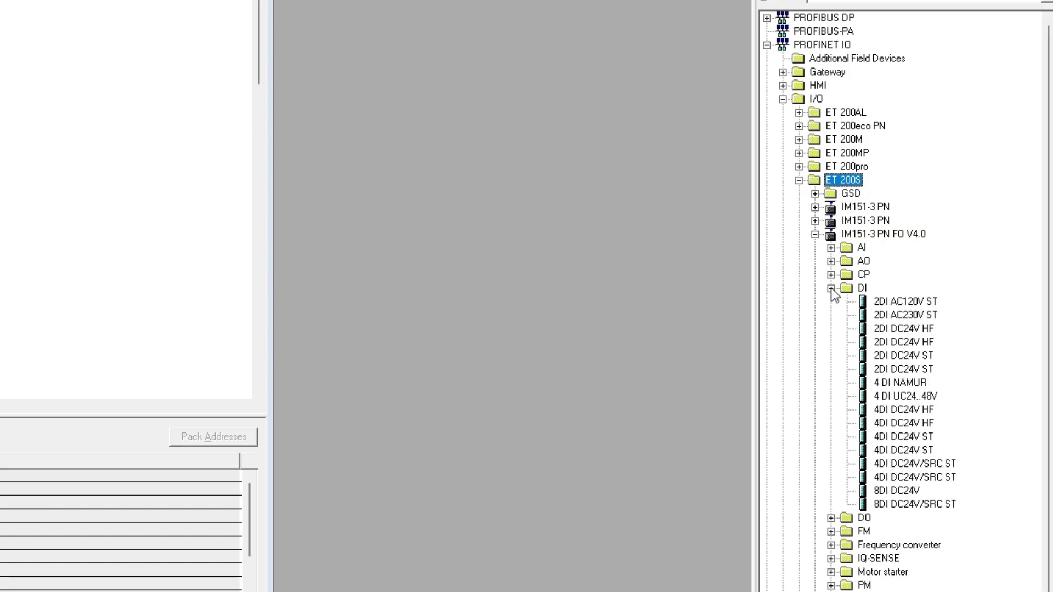
left_click(896, 490)
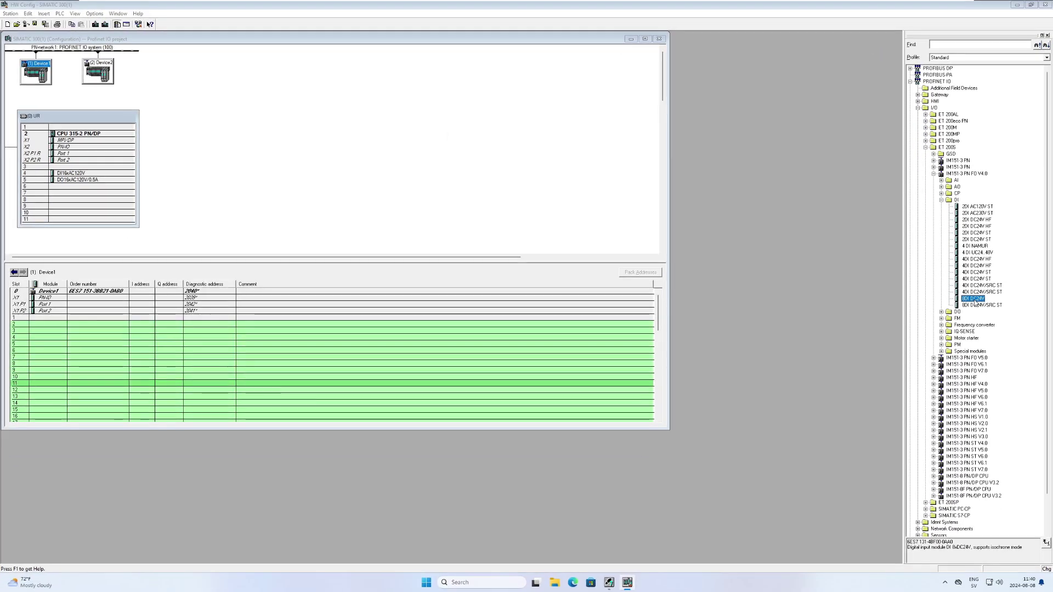
left_click_drag(974, 303, 53, 329)
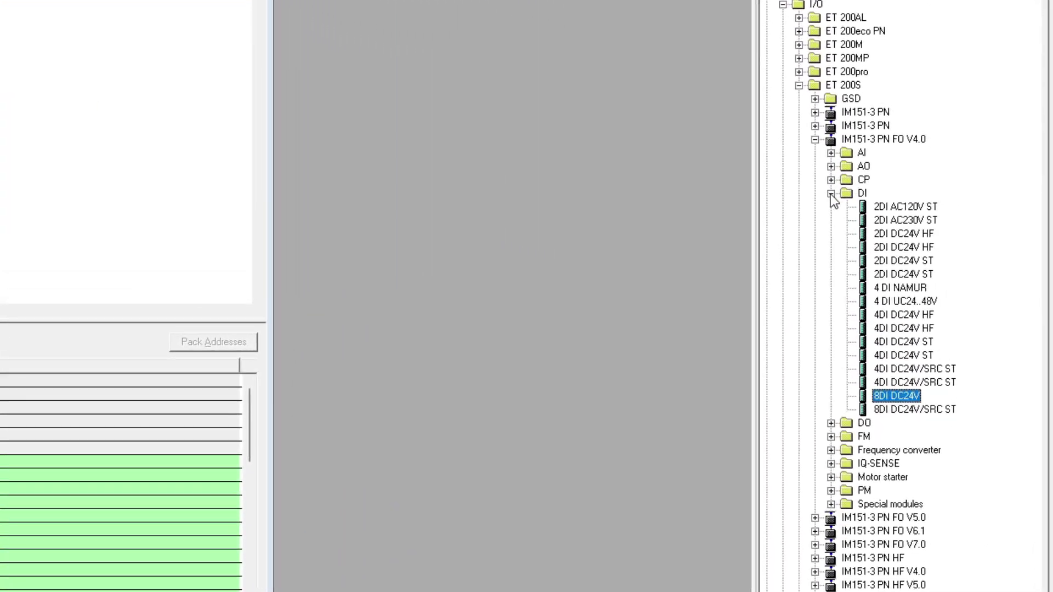
Place the digital output module 8DO DC24V/0.5A (6ES7 132-4BF00-0AA0) in slot 3 of Device1.
left_click(831, 194)
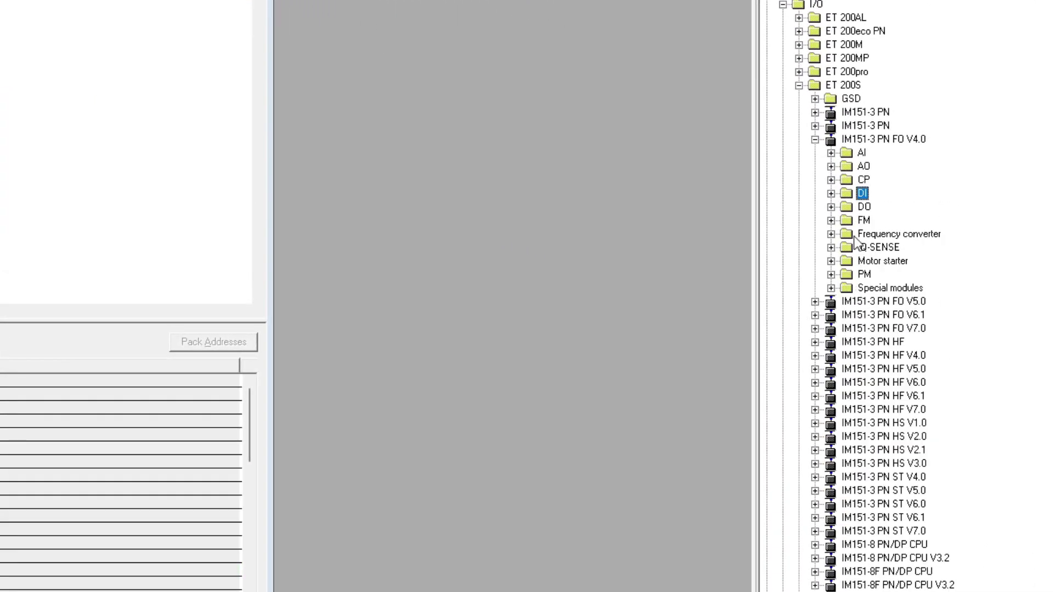
left_click(831, 207)
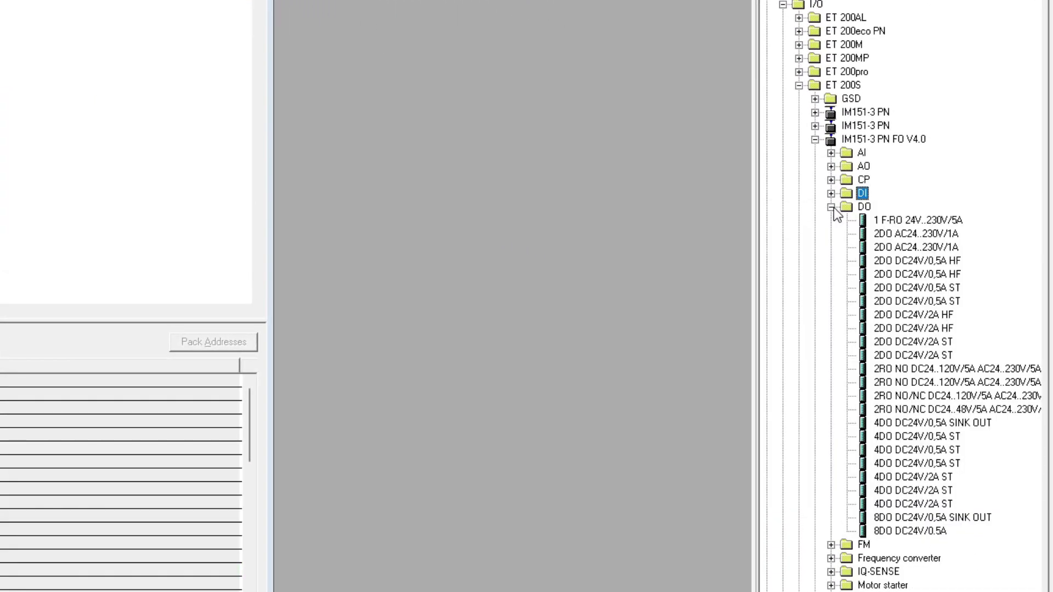
left_click(914, 531)
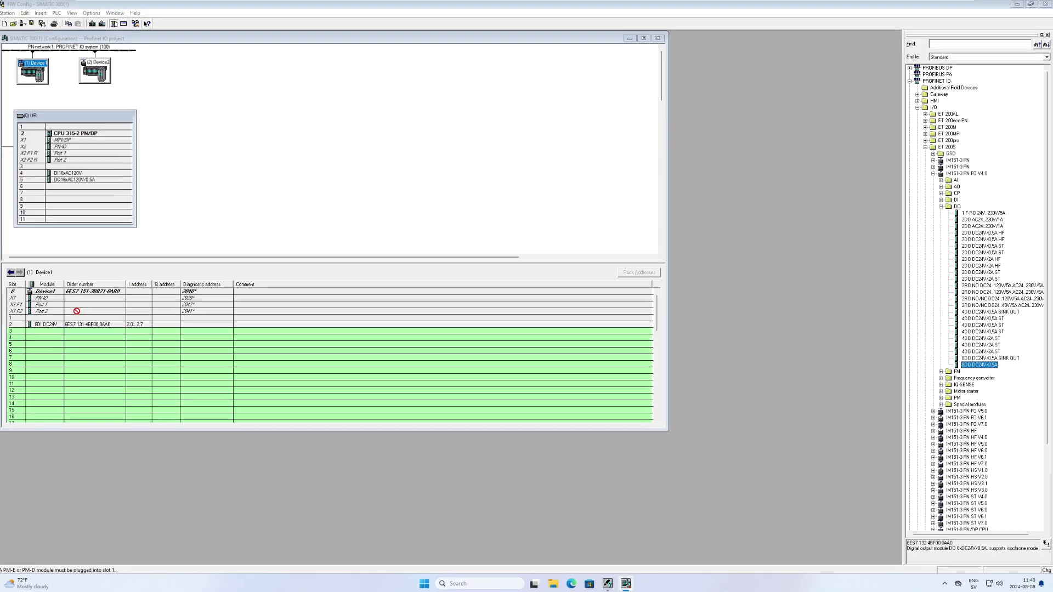
left_click_drag(76, 311, 52, 333)
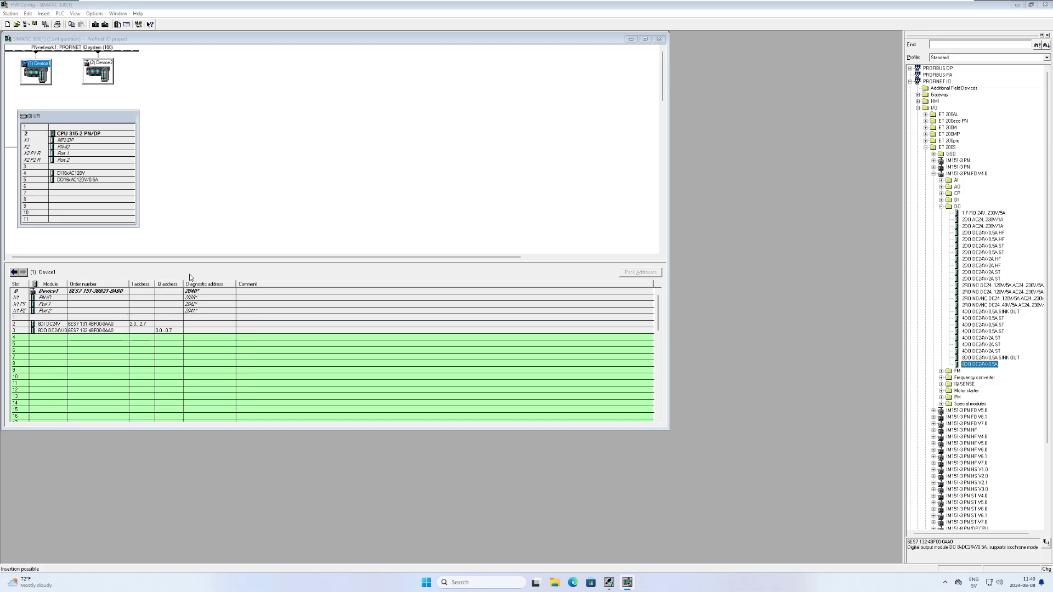
Place the 8DO DC24V/0.5A output module in slot 3 and the 8DI DC24V input module in slot 2 of Device2.
left_click(104, 75)
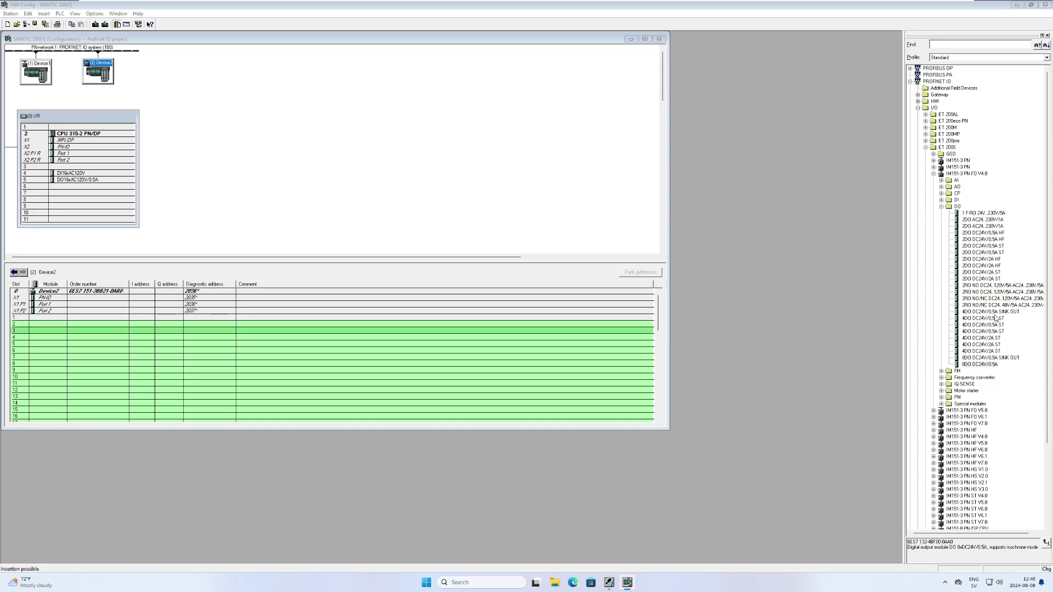
left_click_drag(981, 364, 82, 333)
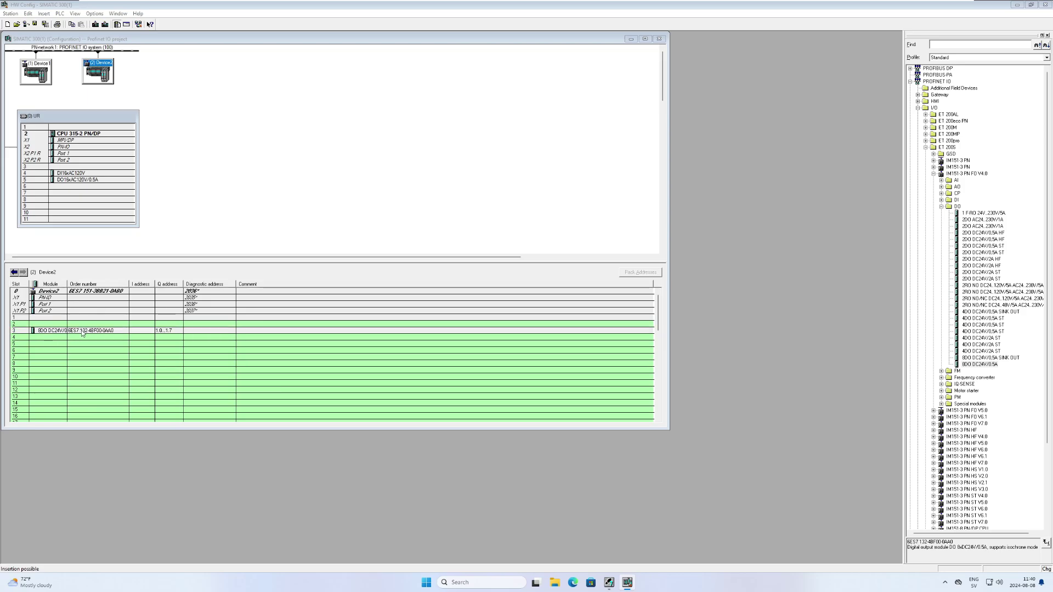
left_click(941, 206)
left_click(941, 200)
left_click_drag(973, 299, 88, 323)
left_click(216, 162)
Set the input start address of Device1's 8DI DC24V module to 100 and widen the I address column.
left_click(43, 76)
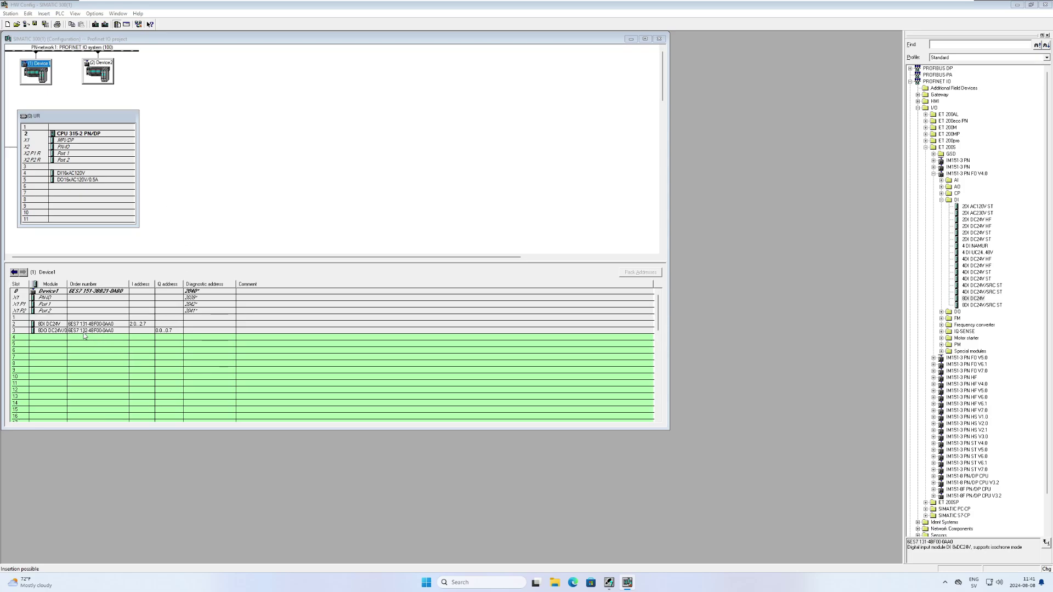
double_click(136, 325)
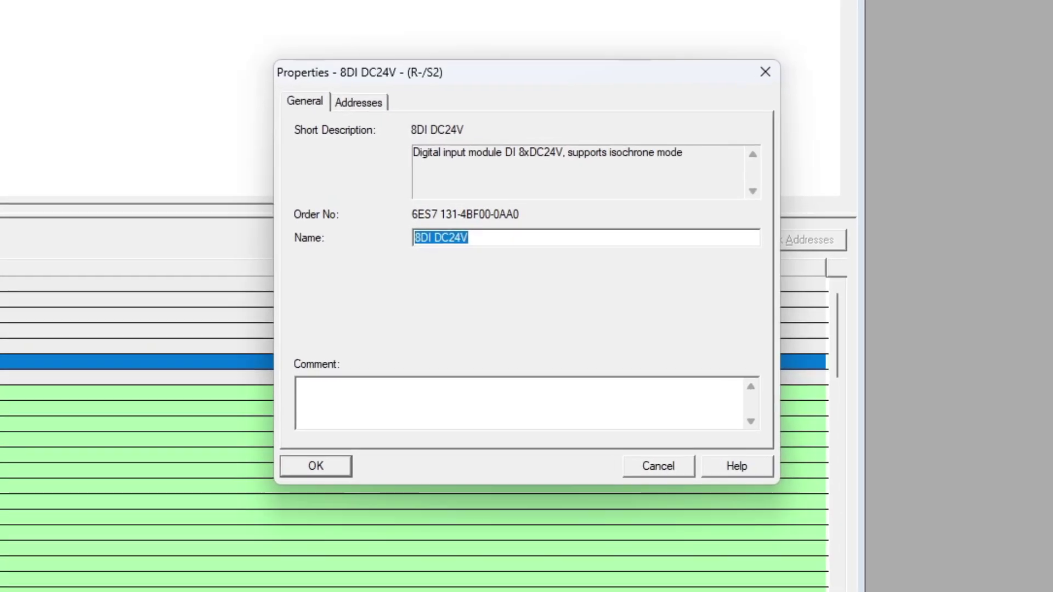
left_click(358, 103)
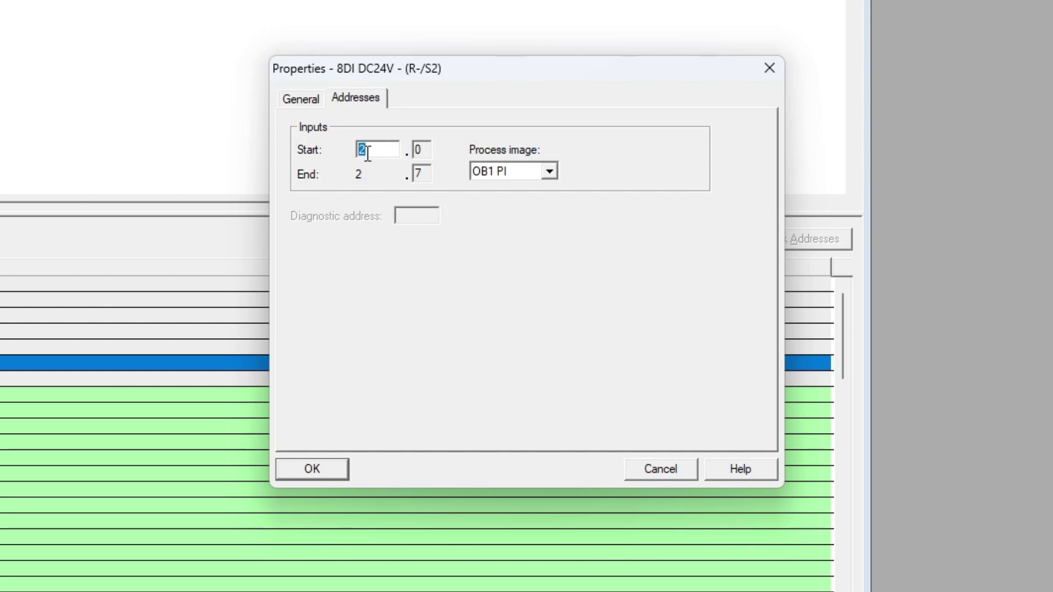
type("100")
left_click(329, 472)
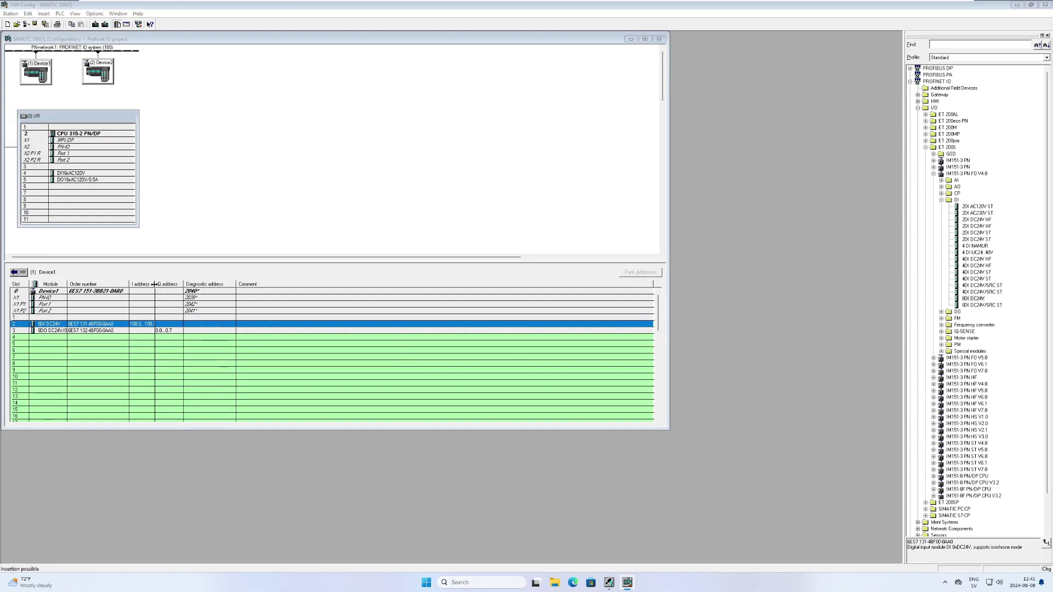
left_click_drag(159, 284, 174, 284)
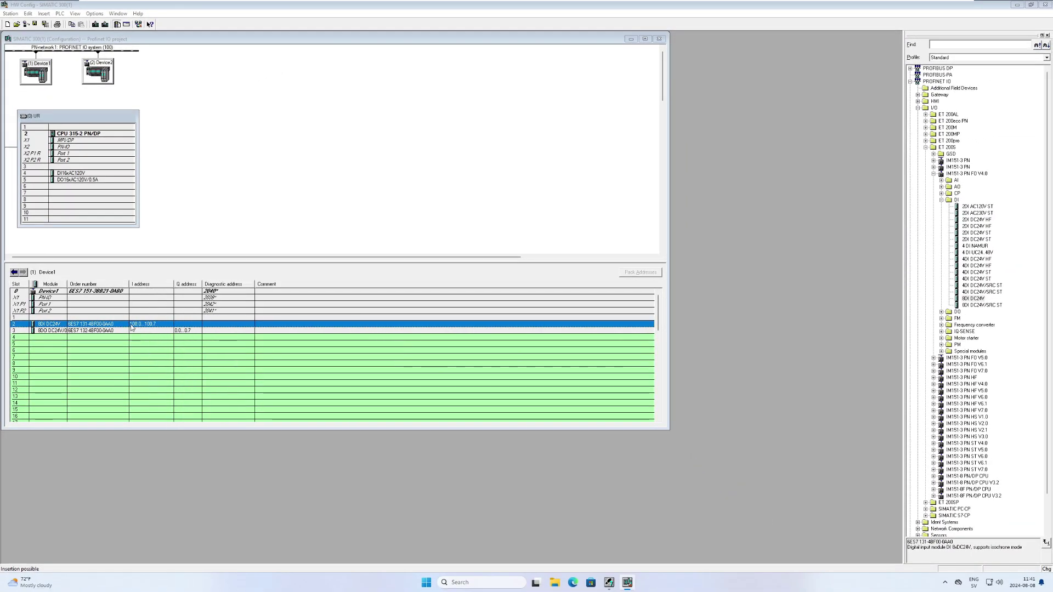
Set the output start address of Device1's 8DO DC24V/0.5A module to 100.
double_click(99, 331)
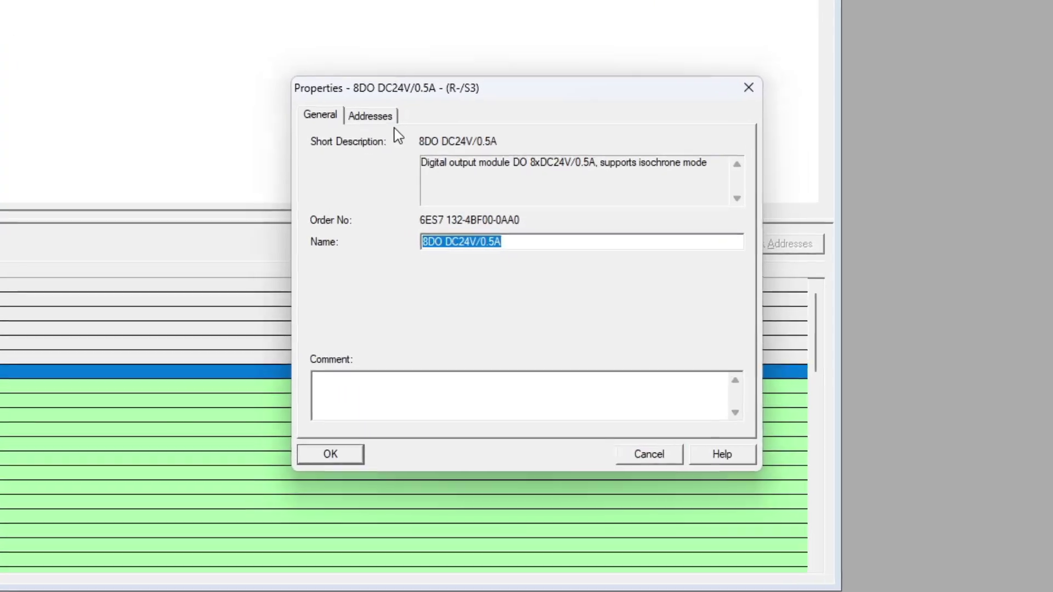
left_click(456, 214)
type("100")
left_click(318, 469)
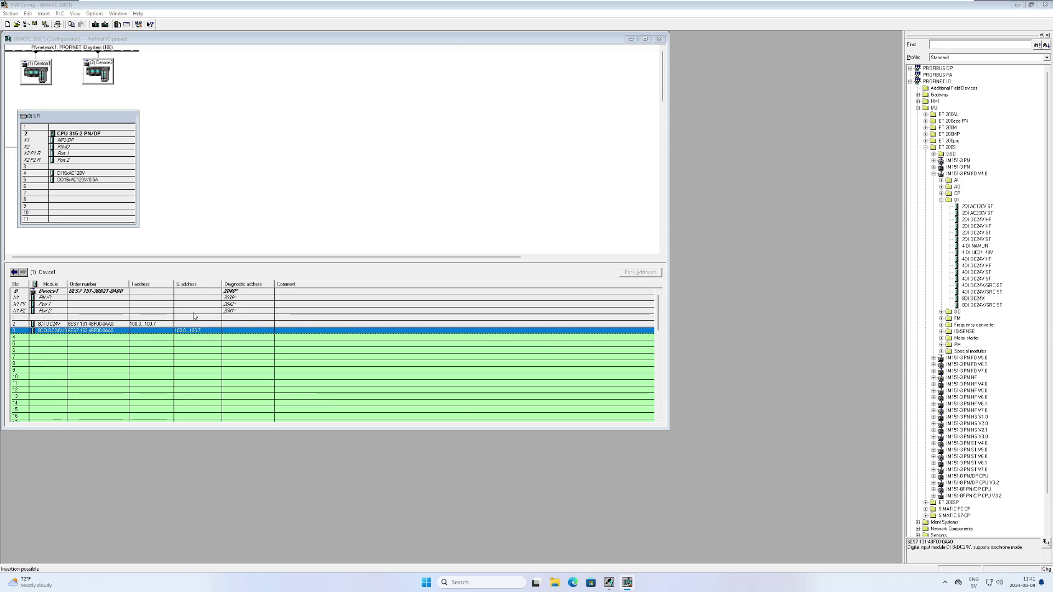
Set the input start address of Device2's 8DI DC24V module to 101.
left_click(104, 66)
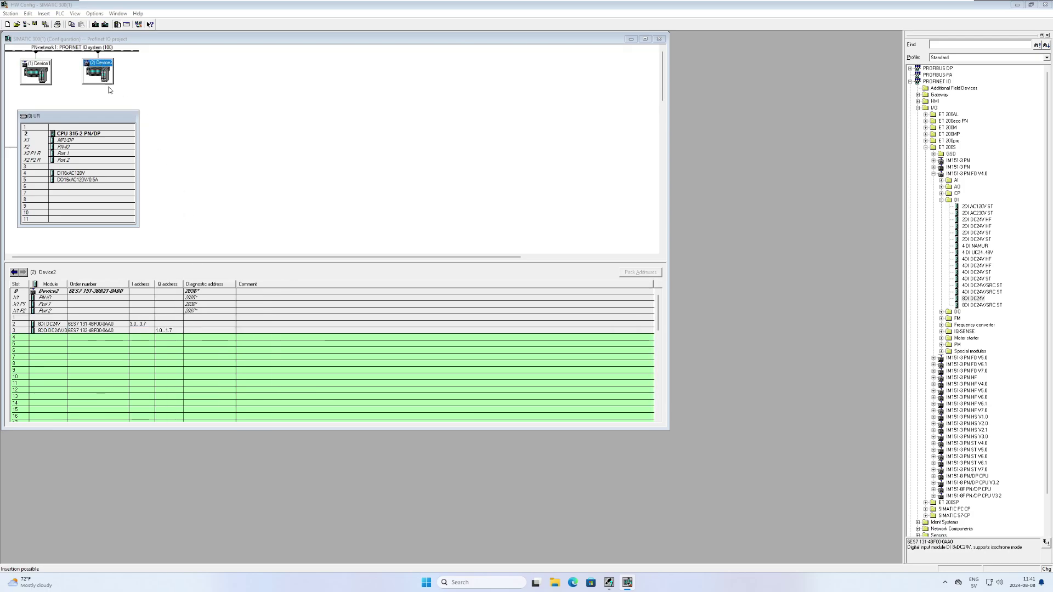
double_click(140, 325)
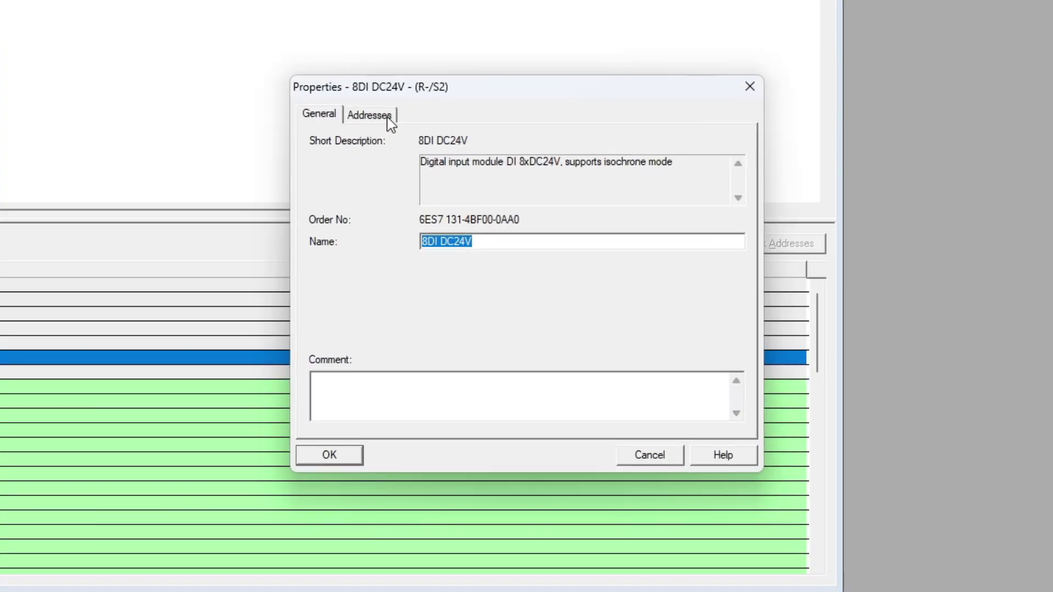
left_click(391, 122)
left_click(414, 163)
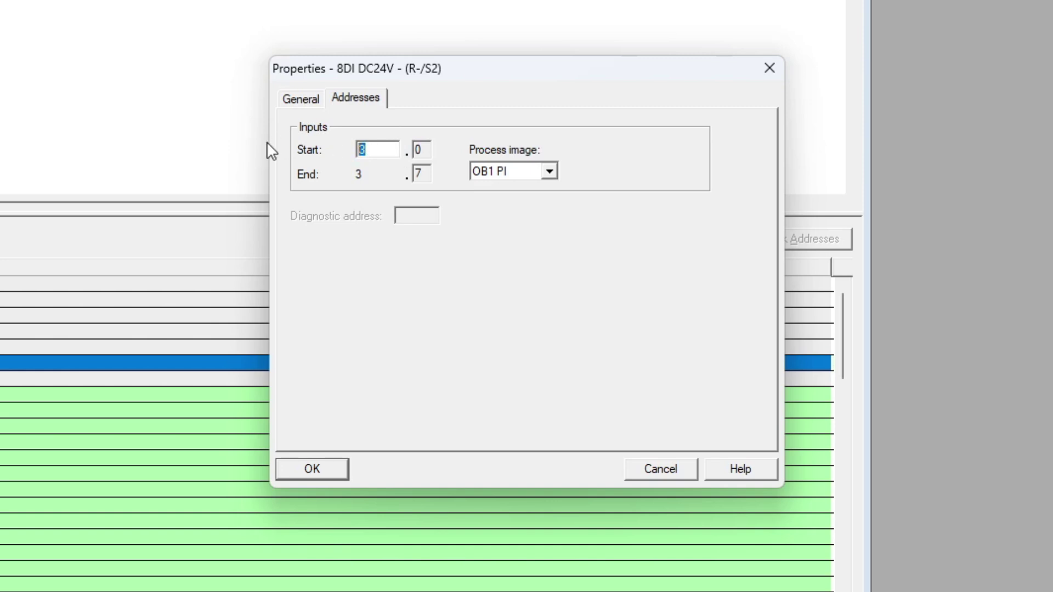
type("101")
left_click(313, 470)
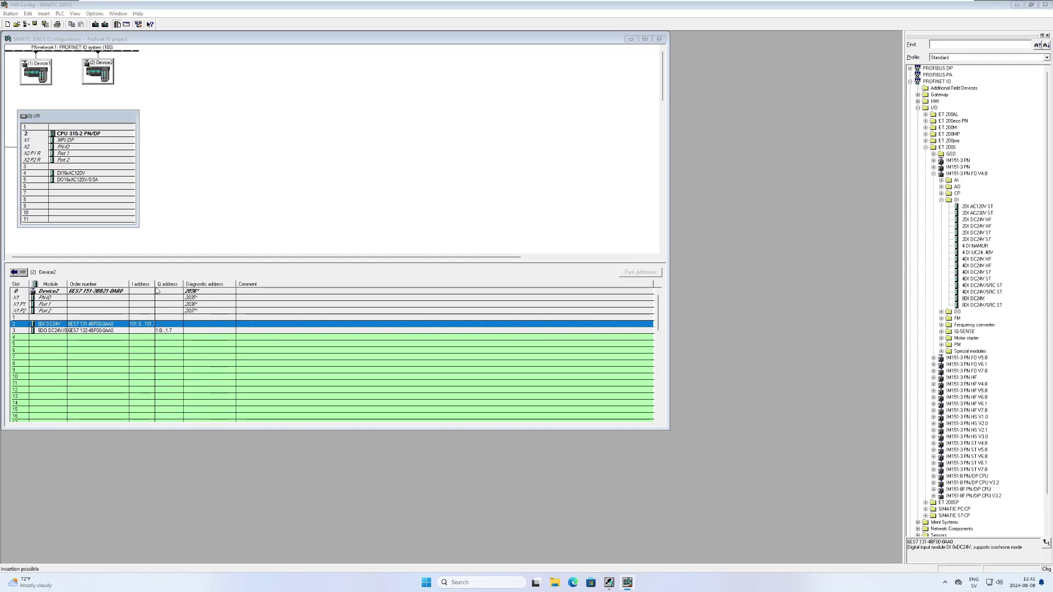
Set the output start address of Device2's 8DO DC24V/0.5A module to 101 and widen the Q address column.
double_click(185, 331)
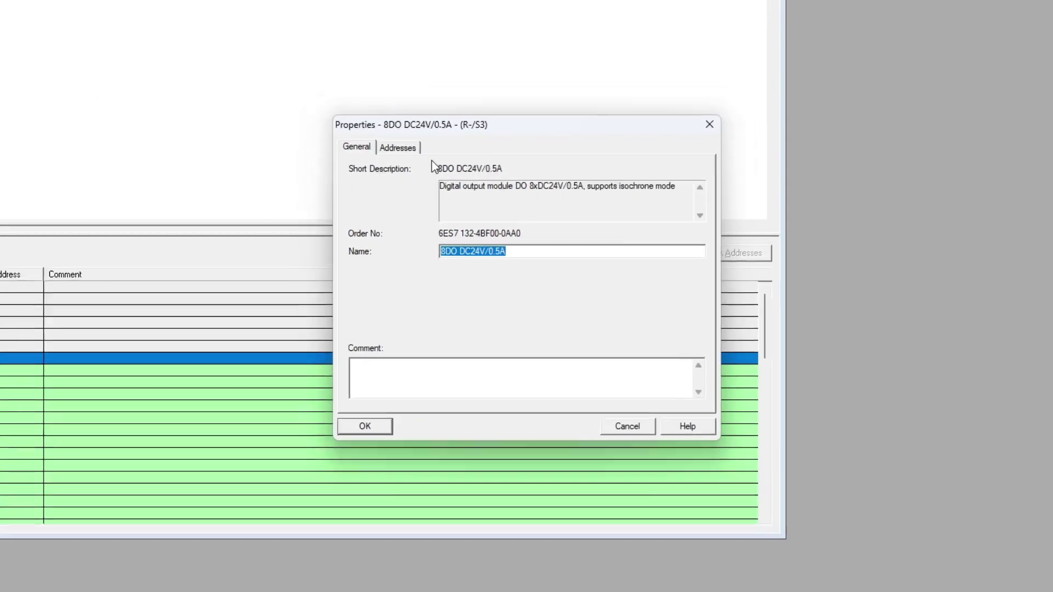
left_click(398, 148)
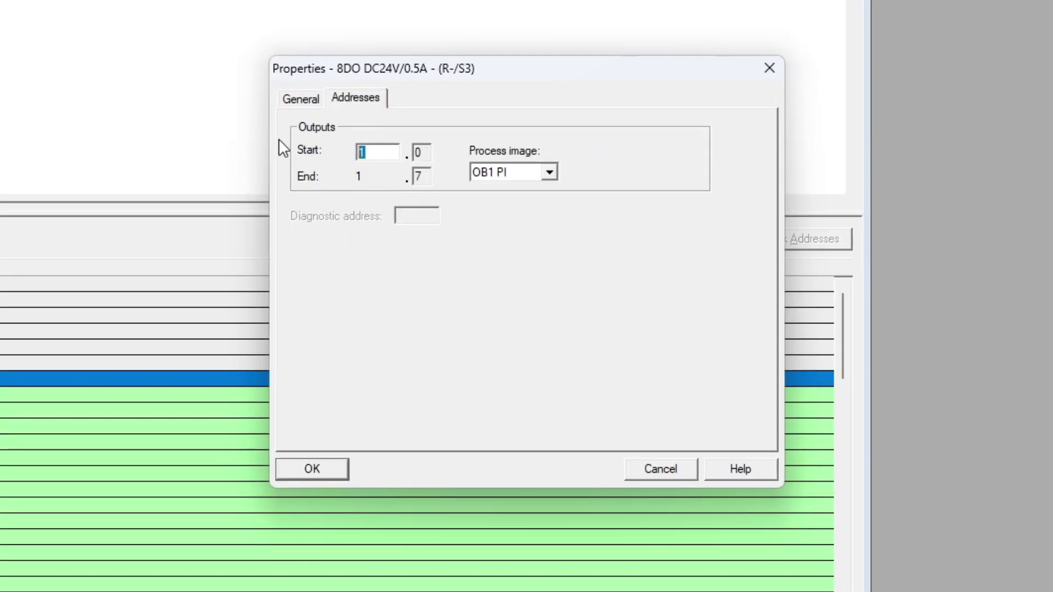
type("101")
left_click(320, 468)
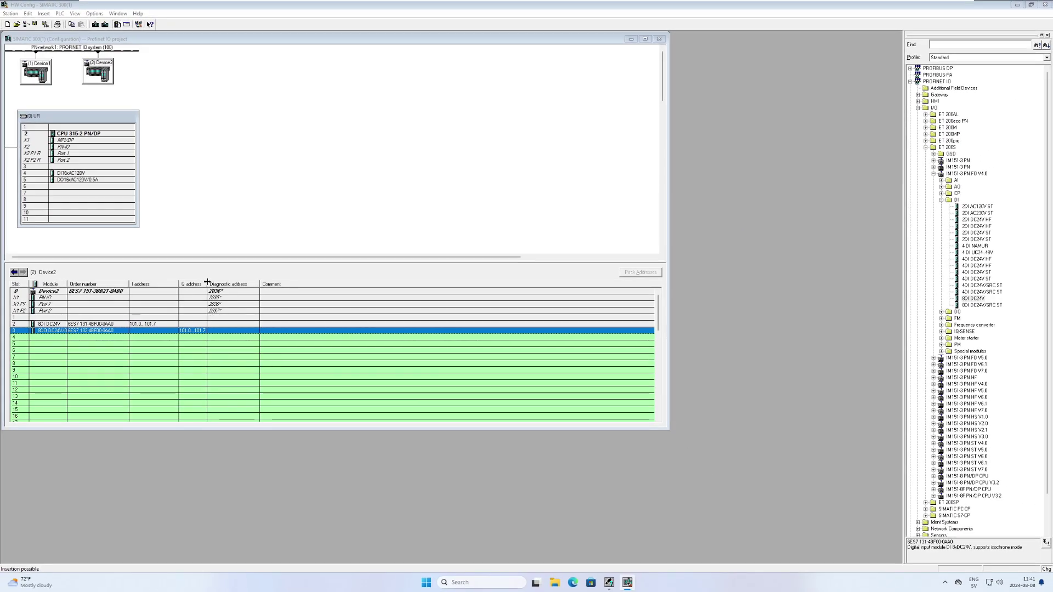
left_click_drag(207, 283, 251, 285)
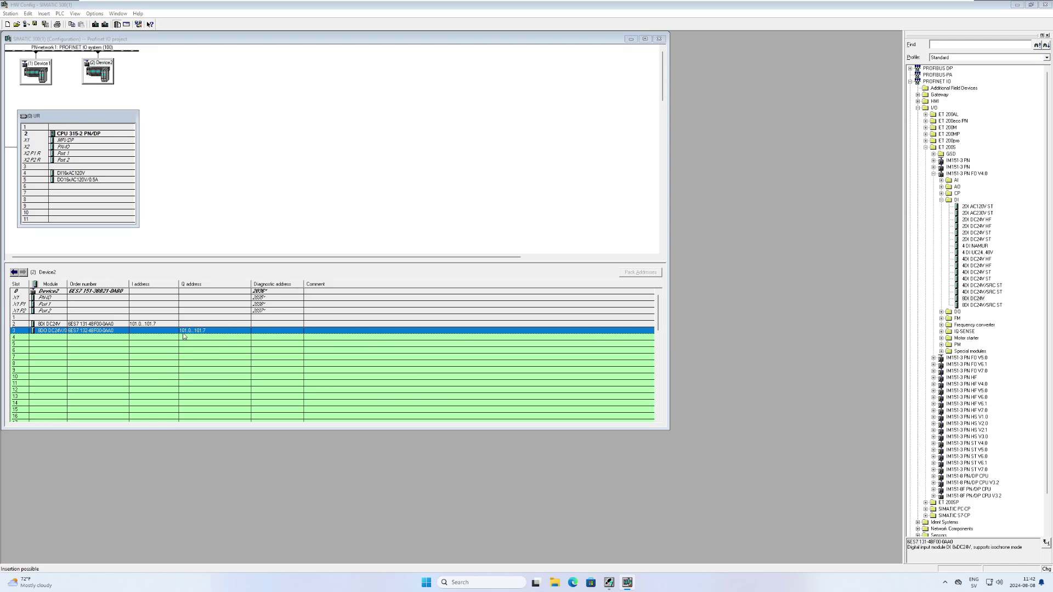
Save the station and auto-arrange SIMATIC 300(1), with Device1 and Device2 side by side below the PROFINET IO system line.
left_click(266, 192)
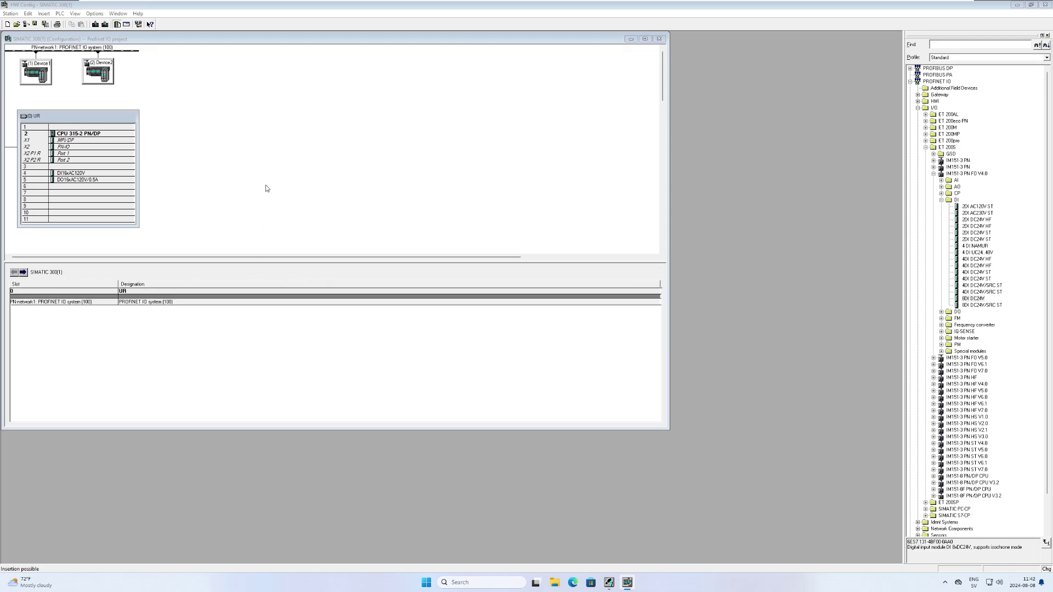
left_click(35, 25)
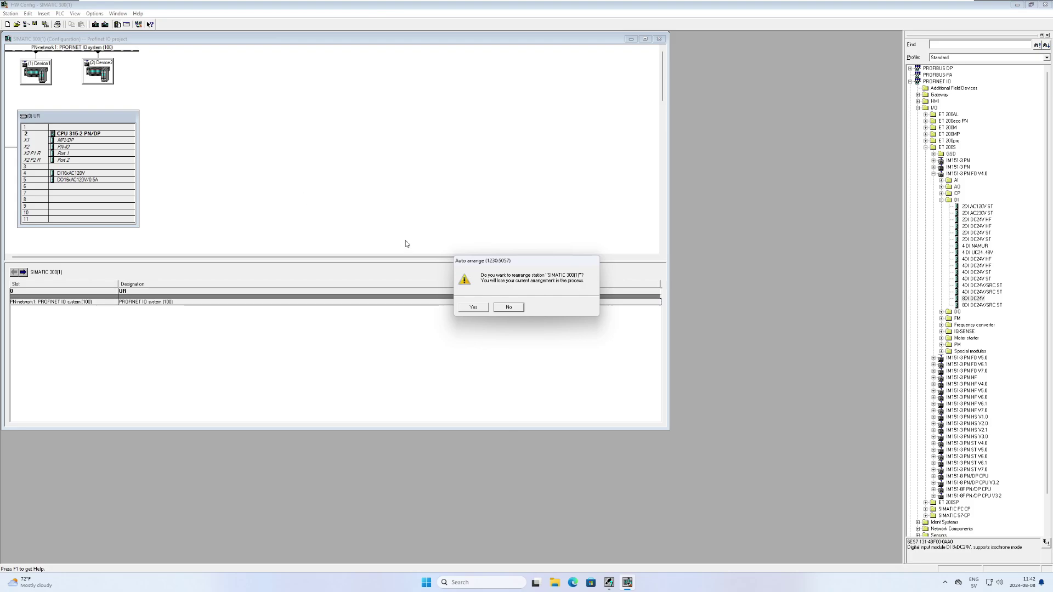
left_click(474, 308)
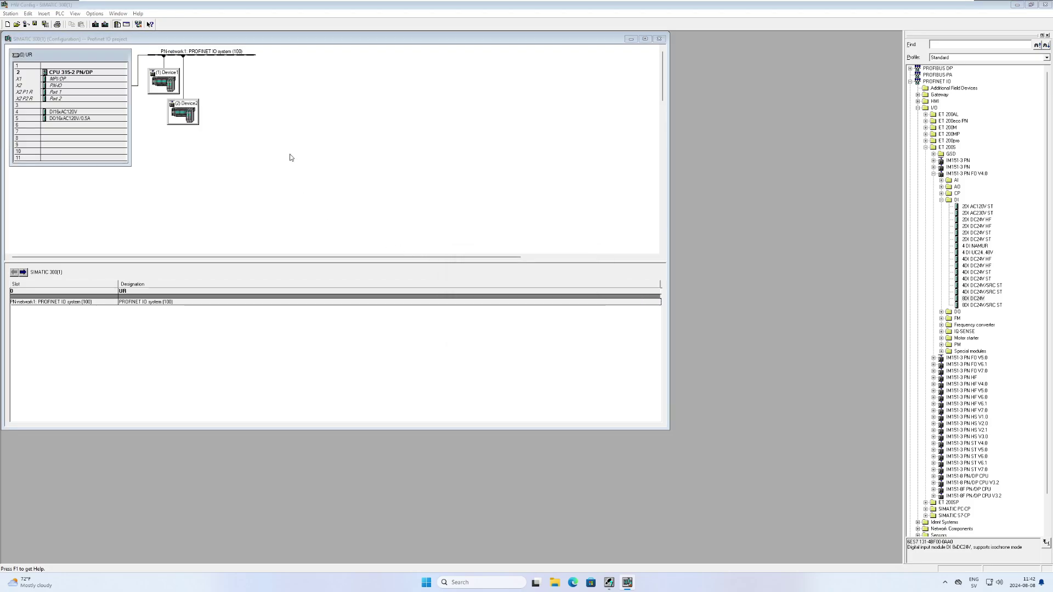
mouse_move(187, 112)
left_mouse_down()
mouse_move(247, 107)
mouse_move(183, 107)
left_mouse_up()
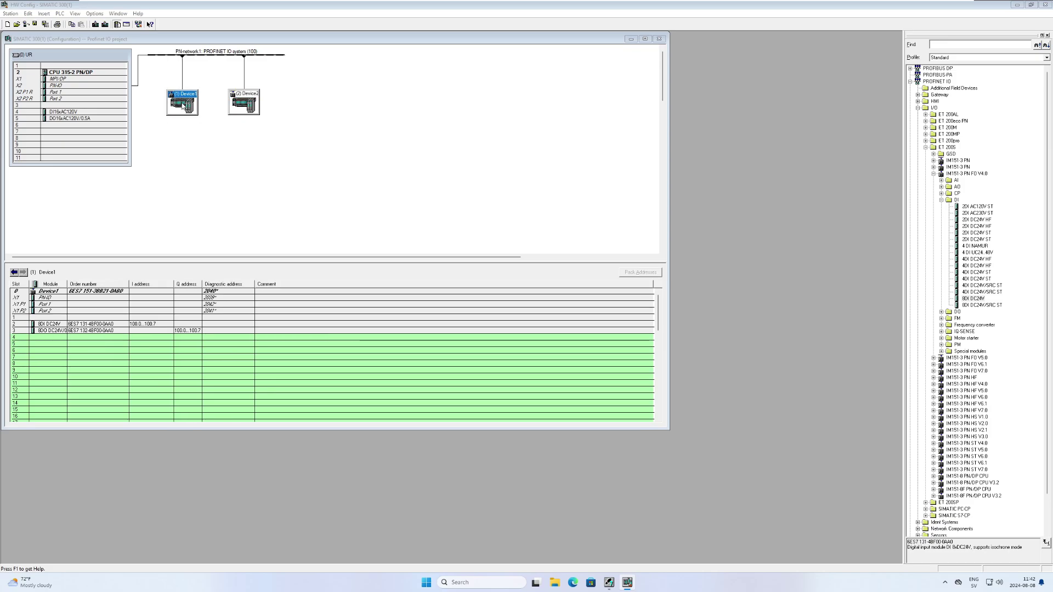
left_click(317, 147)
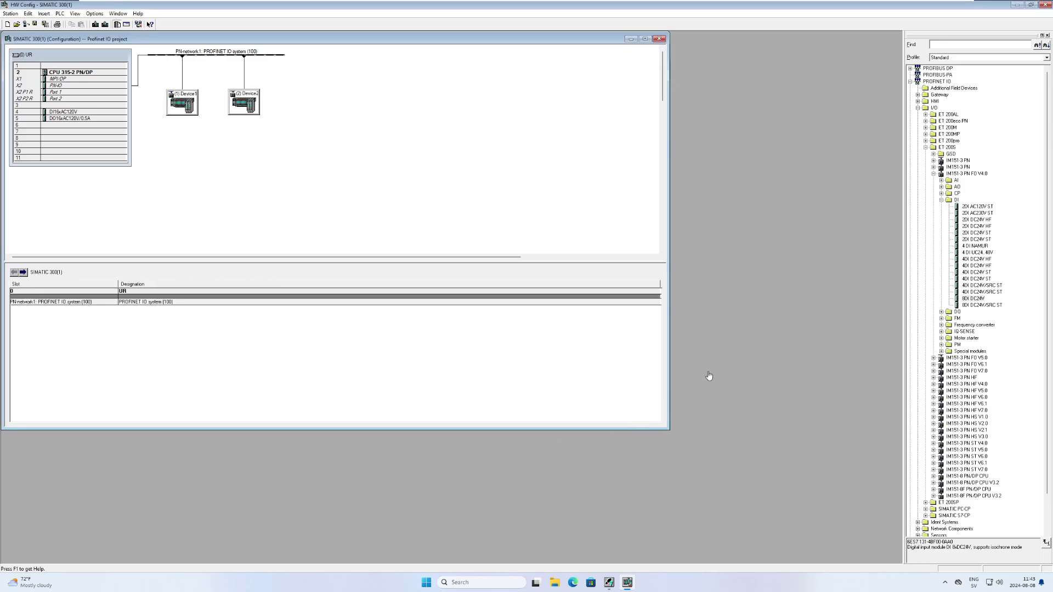
Switch to SIMATIC Manager and open the Blocks folder of S7 Program(1) under CPU 315-2 PN/DP.
left_click(1031, 5)
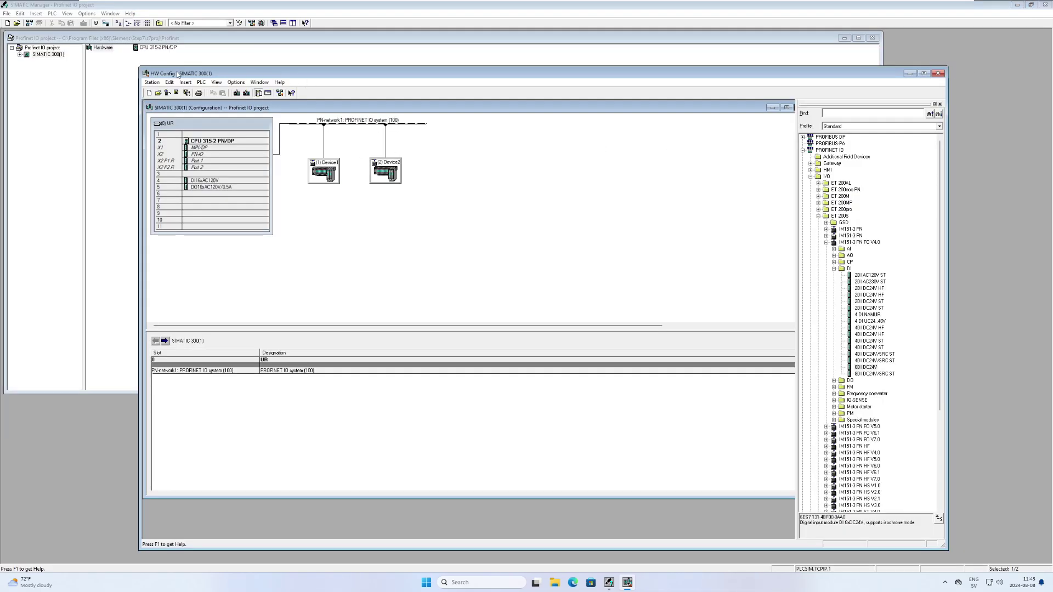
left_click_drag(138, 66, 494, 160)
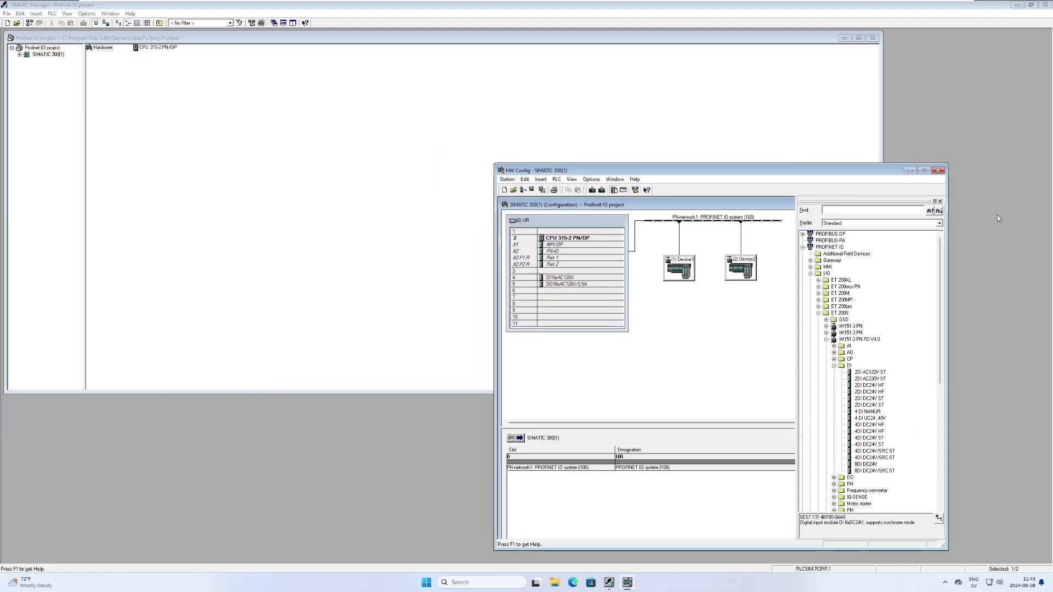
left_click_drag(732, 168, 831, 189)
left_click(152, 109)
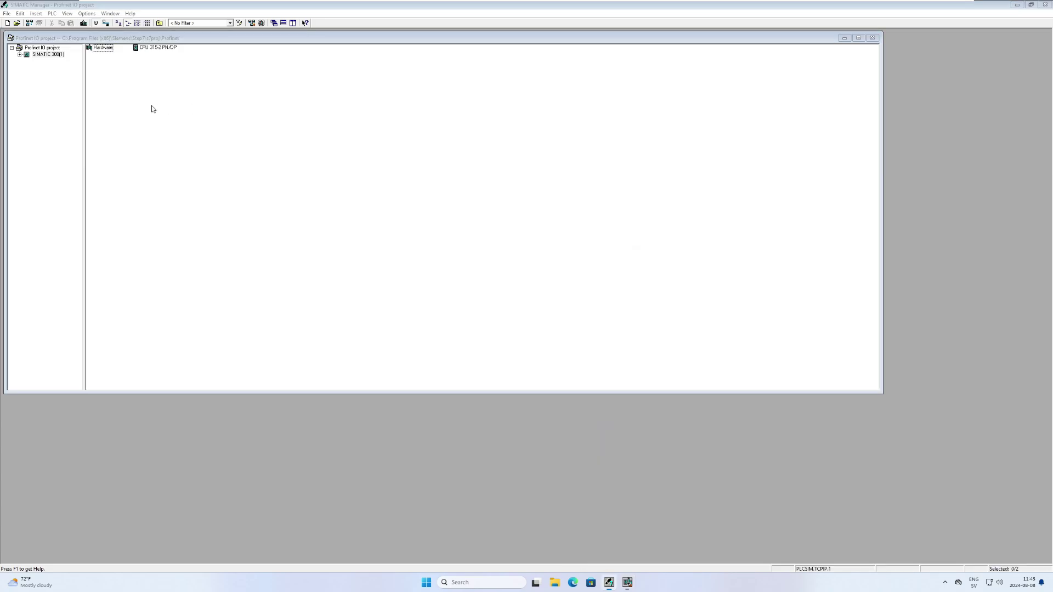
double_click(28, 57)
left_click(27, 60)
left_click(35, 67)
left_click(62, 81)
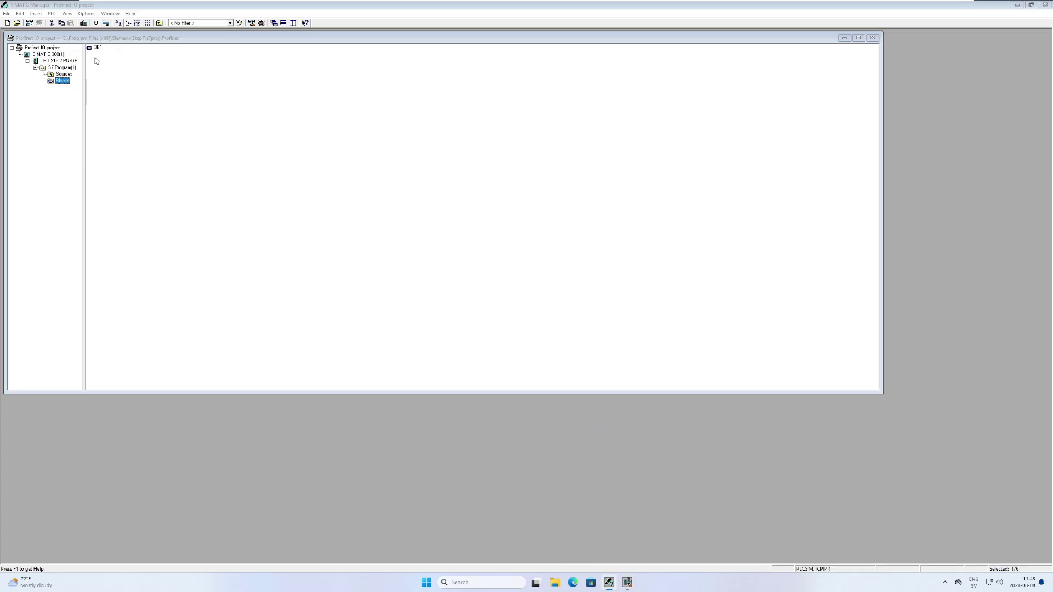
Set the programming language of organization block OB1 to LAD and open the block in the editor.
left_click(97, 48)
key("alt+Return")
left_click(520, 269)
left_click(509, 282)
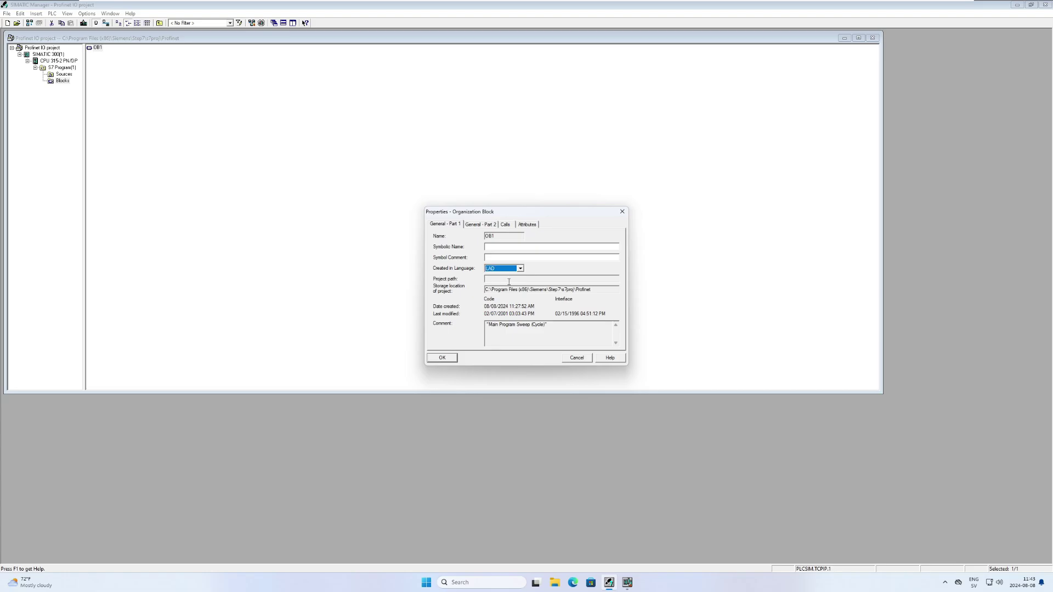
left_click(453, 358)
key("Return")
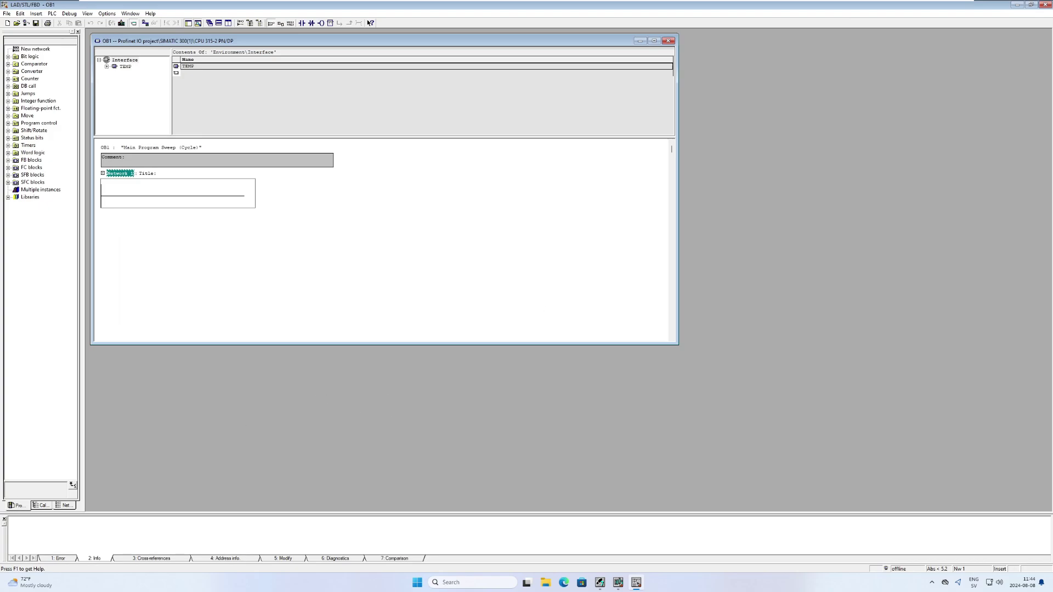
Maximize the OB1 window with a smaller interface declaration area and expand the Bit logic elements.
left_click(654, 41)
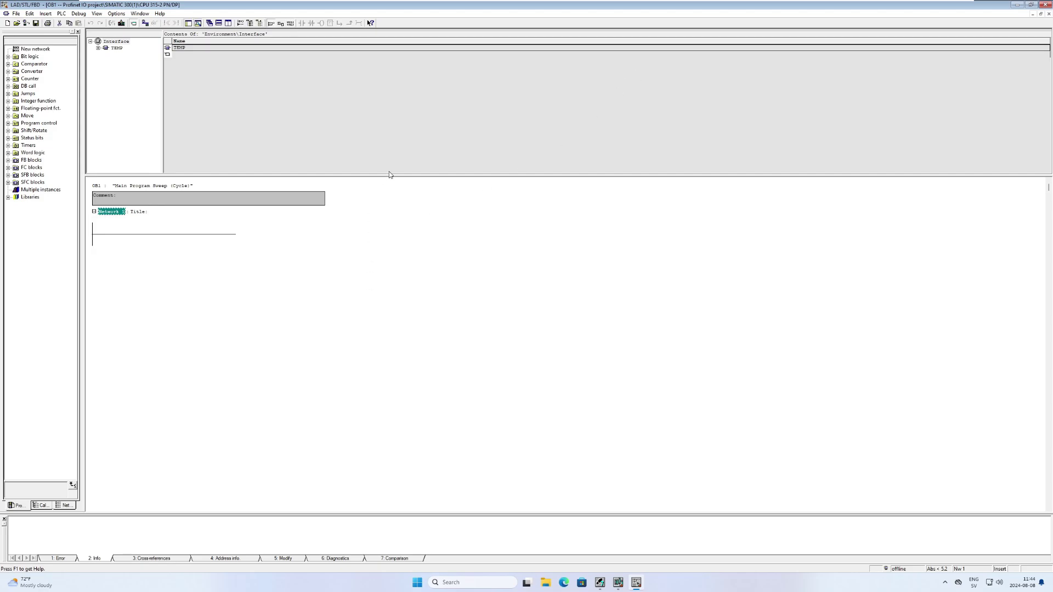
left_click_drag(392, 146, 392, 90)
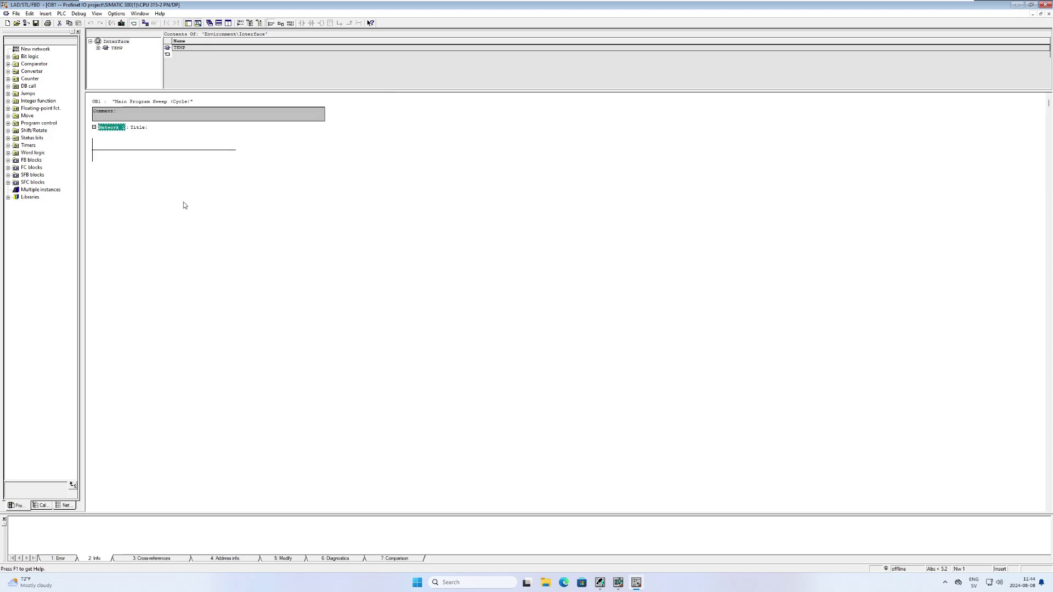
double_click(17, 56)
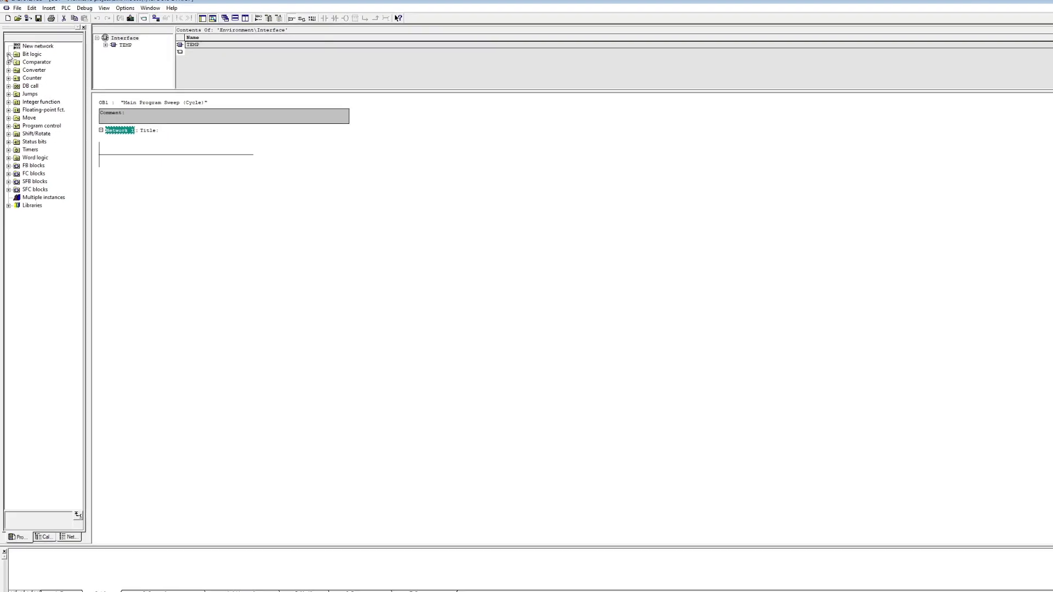
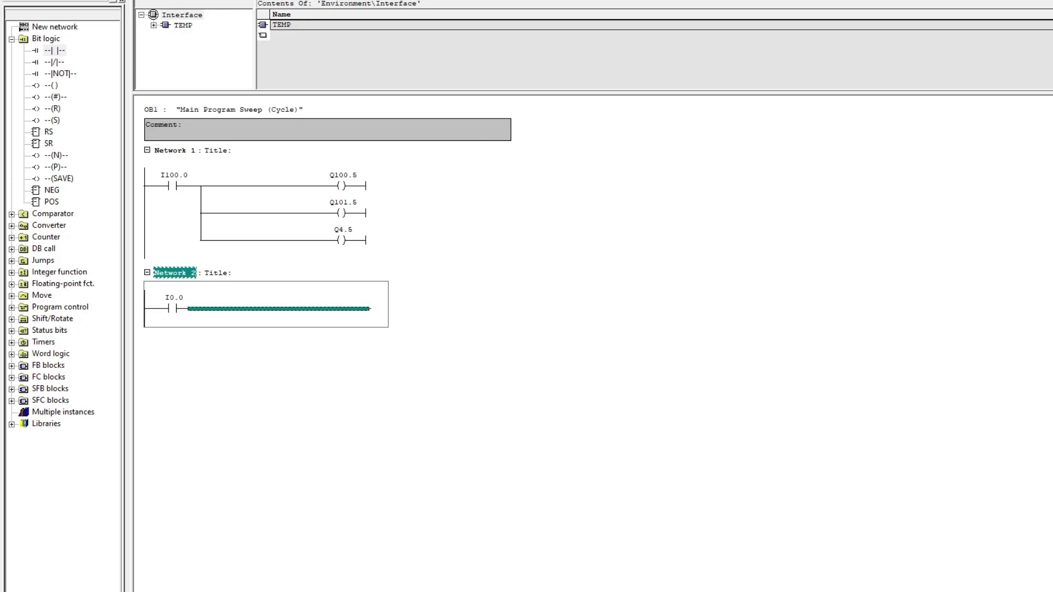
Complete Network 2 with three parallel output coils addressed Q100.4, Q101.4 and Q4.4, driven by contact I0.0.
type("Q")
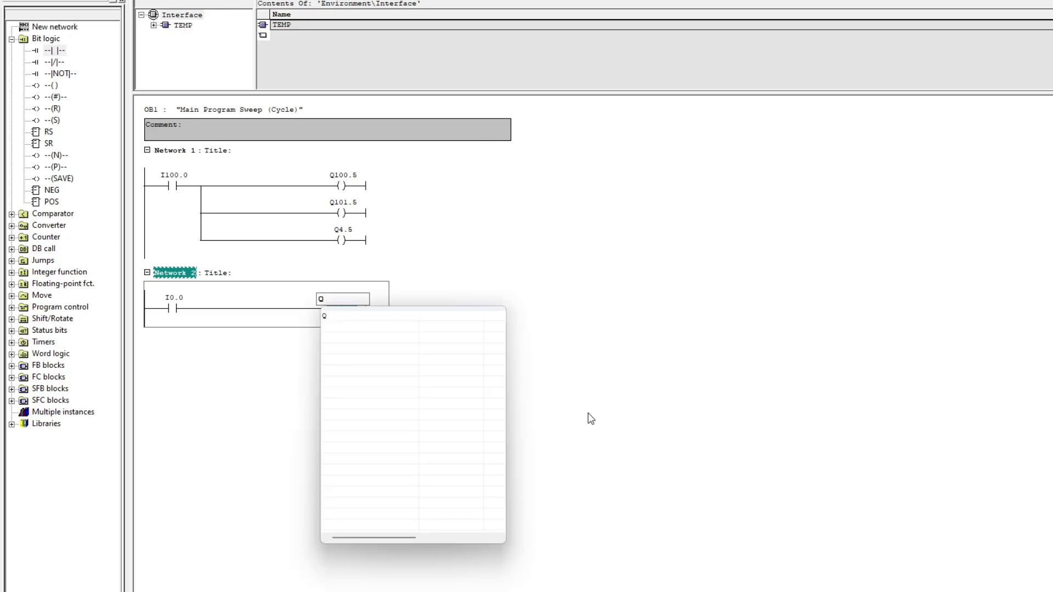
type("100.4")
key("Return")
key("F8")
key("F7")
key("F8")
key("F7")
type("Q101.4")
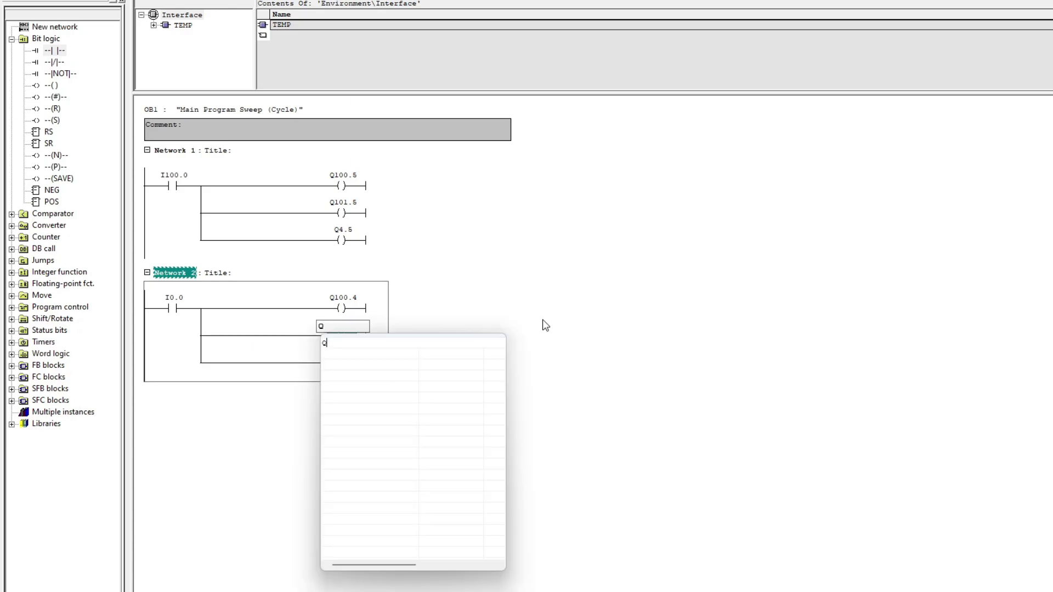
key("Return")
type("Q4.4")
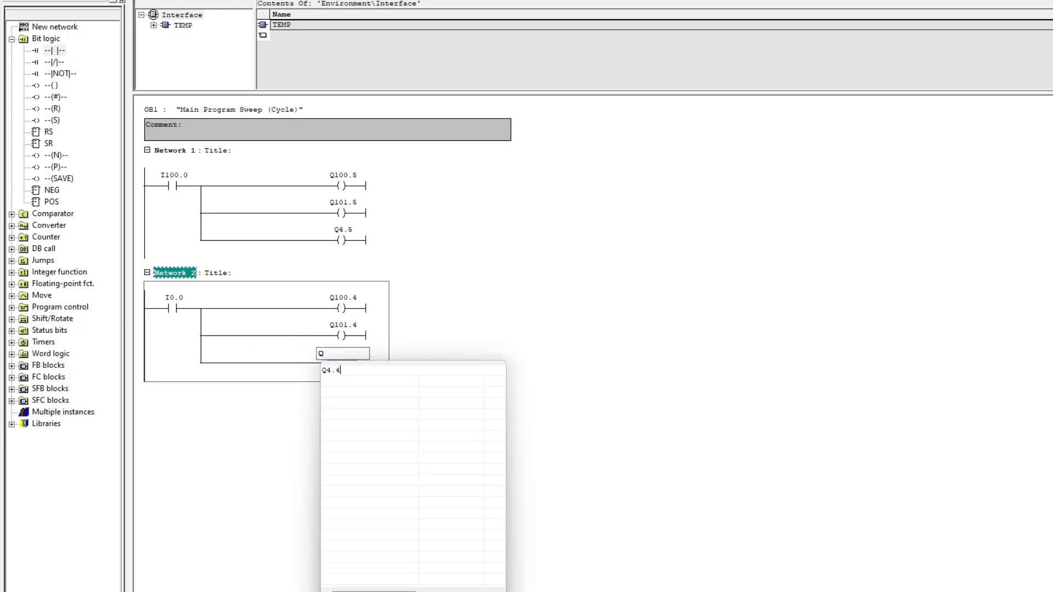
key("Return")
Insert a third network with a normally open contact I101.0 feeding three parallel output coils.
right_click(226, 400)
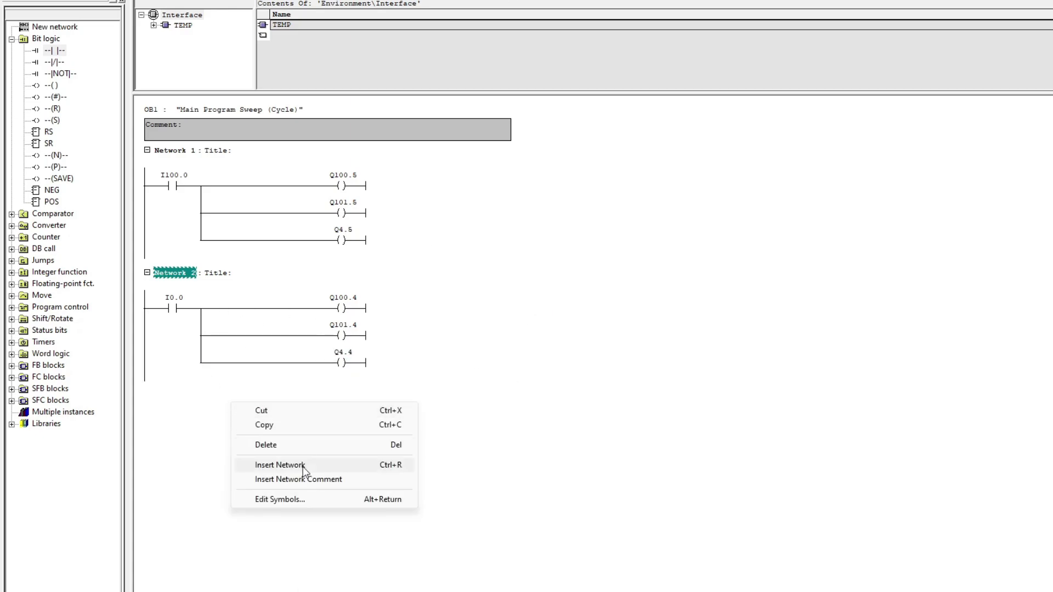
left_click(302, 466)
key("F2")
type("I101.0")
key("Return")
key("F7")
key("F8")
key("F7")
key("F8")
key("F7")
key("Up")
key("Up")
key("Return")
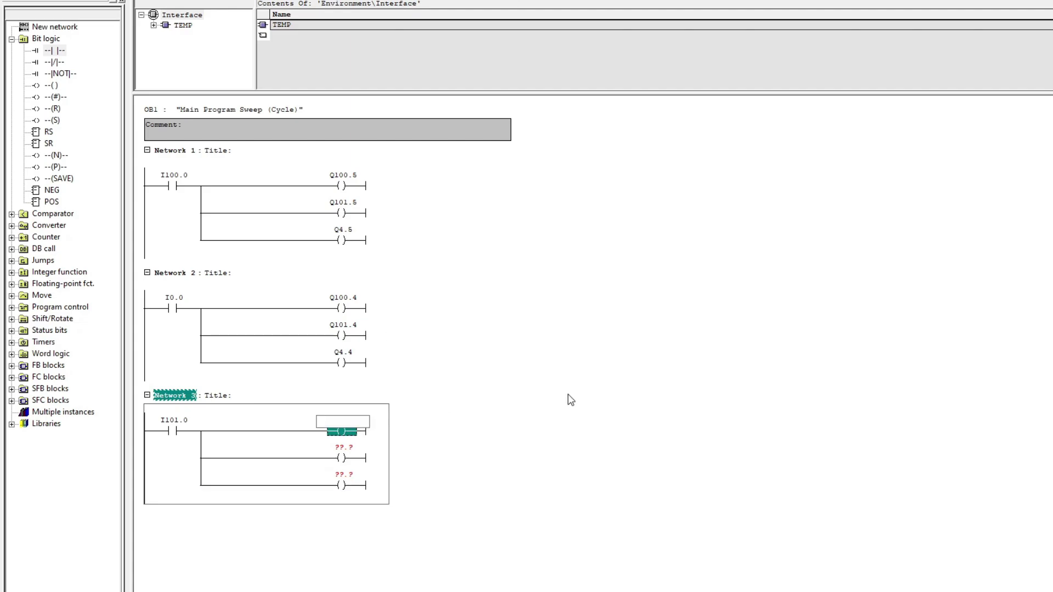
Address the three coils of Network 3 as Q100.3, Q101.3 and Q4.3.
type("Q100.3")
key("Return")
type("Q101.3")
key("Return")
type("Q4.3")
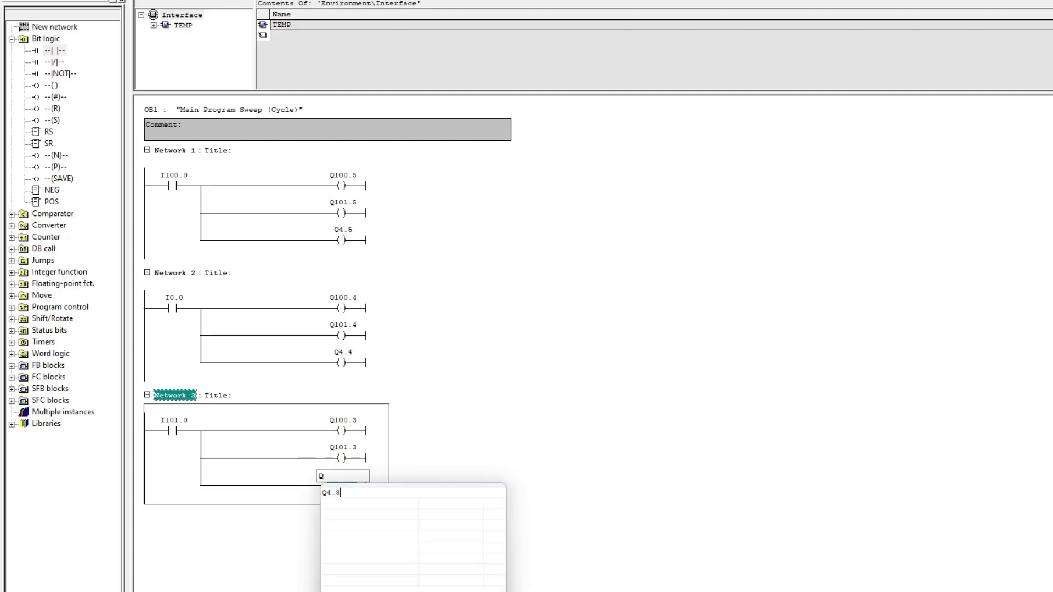
key("Return")
Save block OB1 and close the ladder editor.
left_click(567, 524)
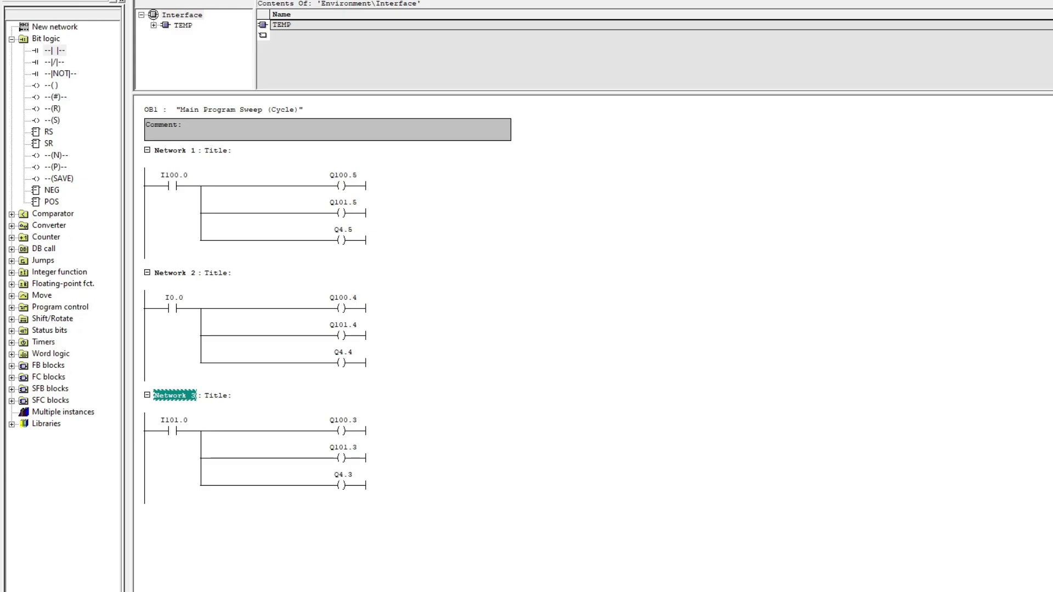
left_click(36, 25)
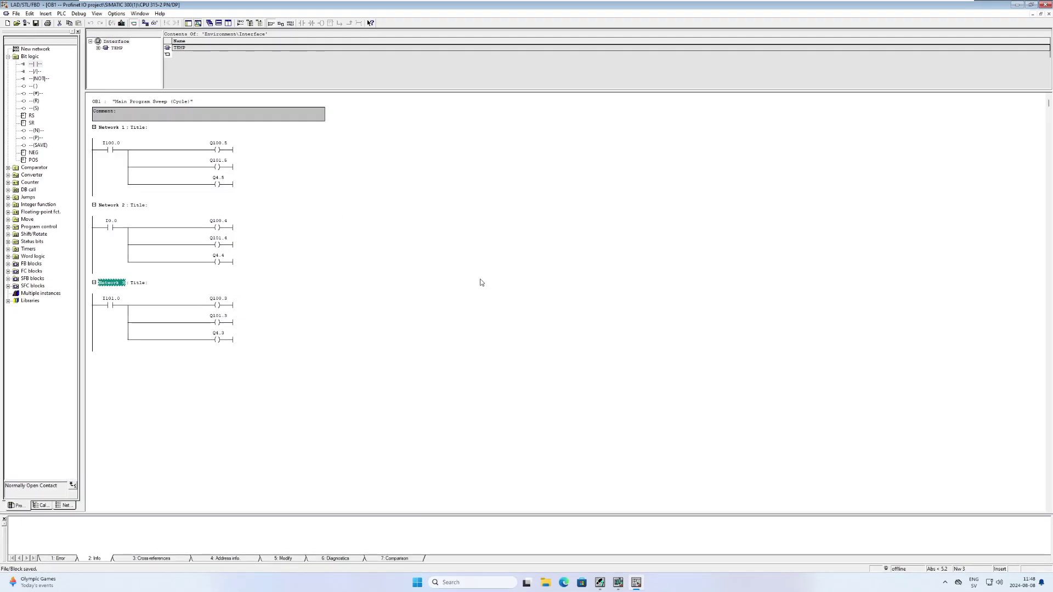
left_click(1046, 5)
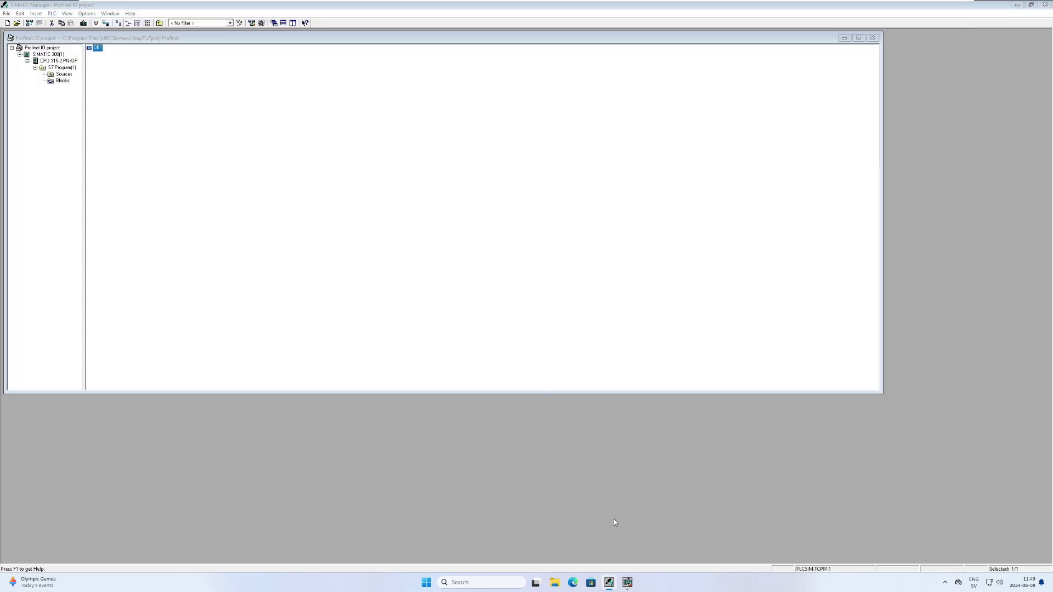
Start the S7-PLCSIM simulator and insert three input and three output variables in alternating order.
left_click(1021, 145)
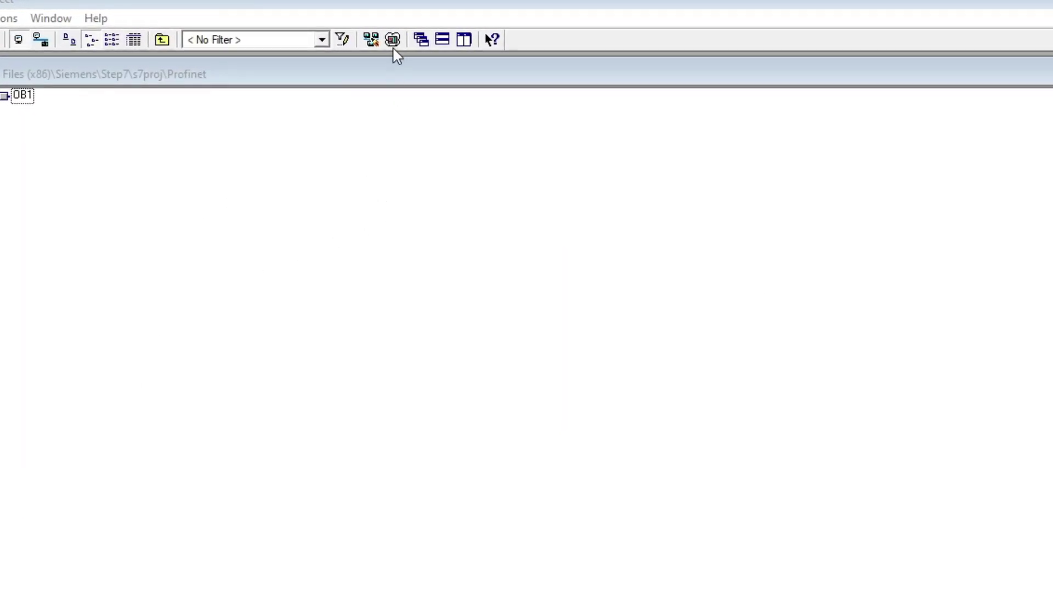
left_click(393, 43)
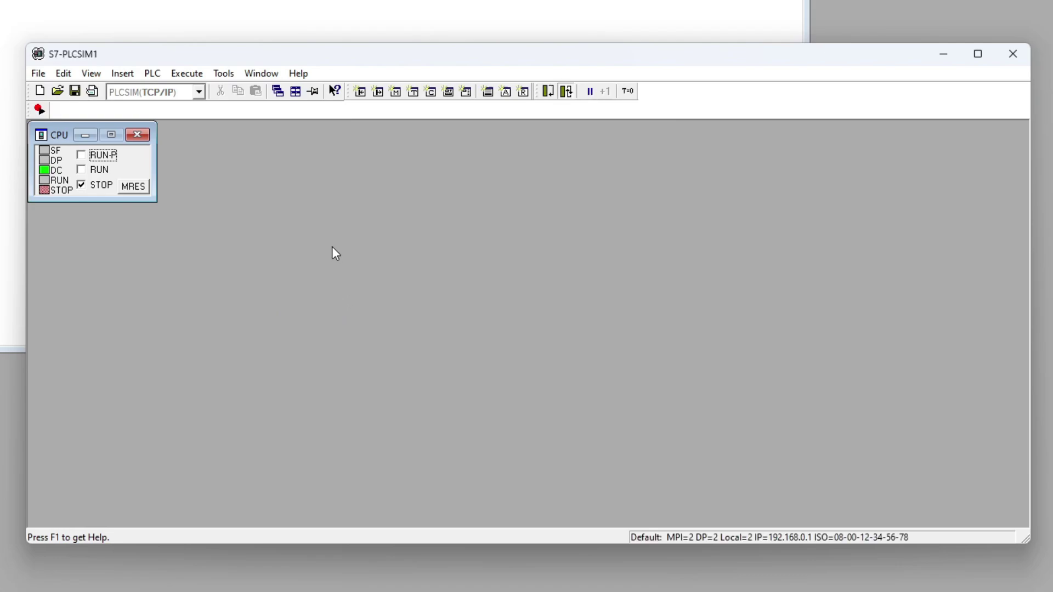
left_click(122, 73)
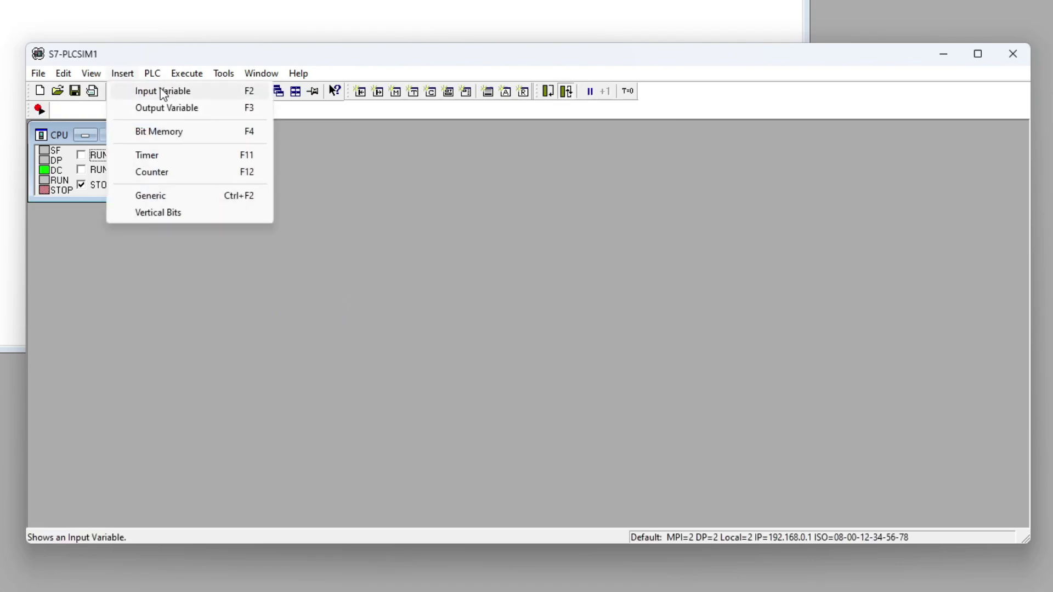
left_click(160, 91)
left_click(152, 73)
left_click(122, 73)
left_click(140, 105)
left_click(152, 73)
left_click(123, 73)
left_click(160, 91)
left_click(123, 73)
left_click(164, 108)
left_click(122, 73)
left_click(160, 91)
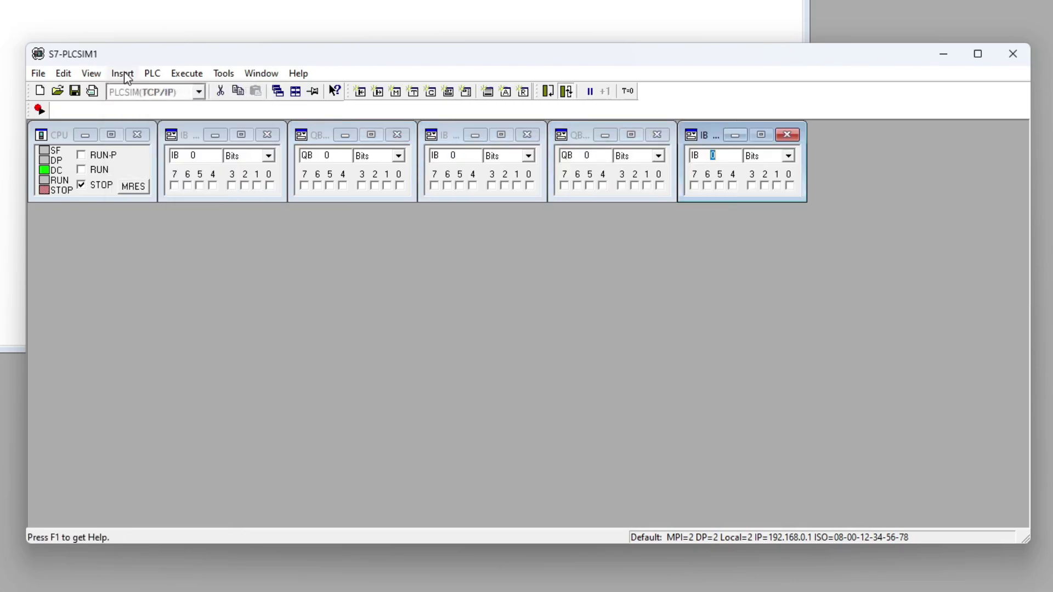
left_click(123, 73)
left_click(165, 108)
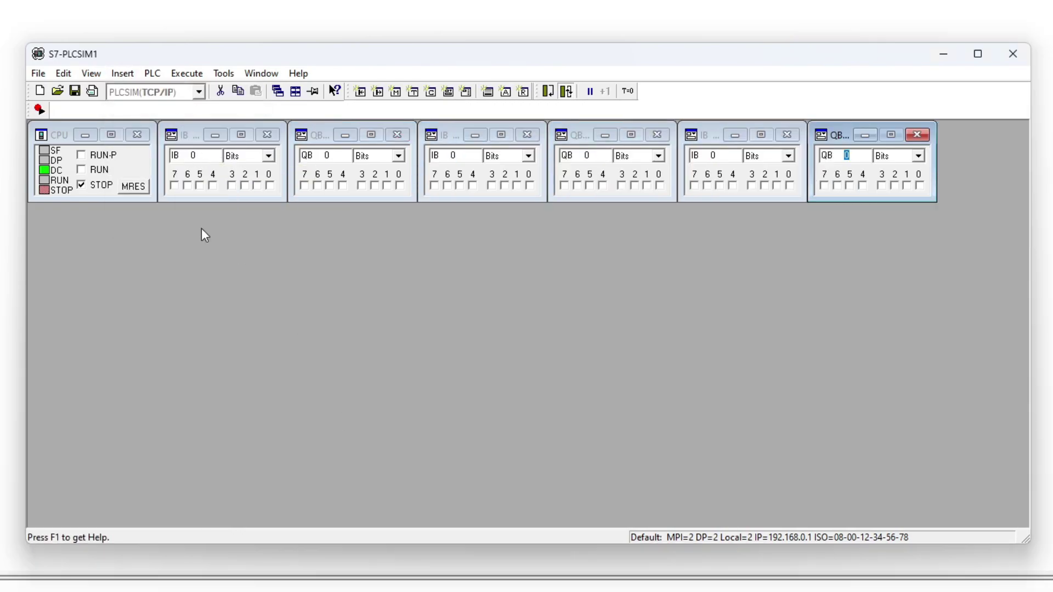
Address the first output variable as QB 4 and the second input and output pair as IB 100 and QB 100.
left_click(341, 157)
key("BackSpace")
type("4")
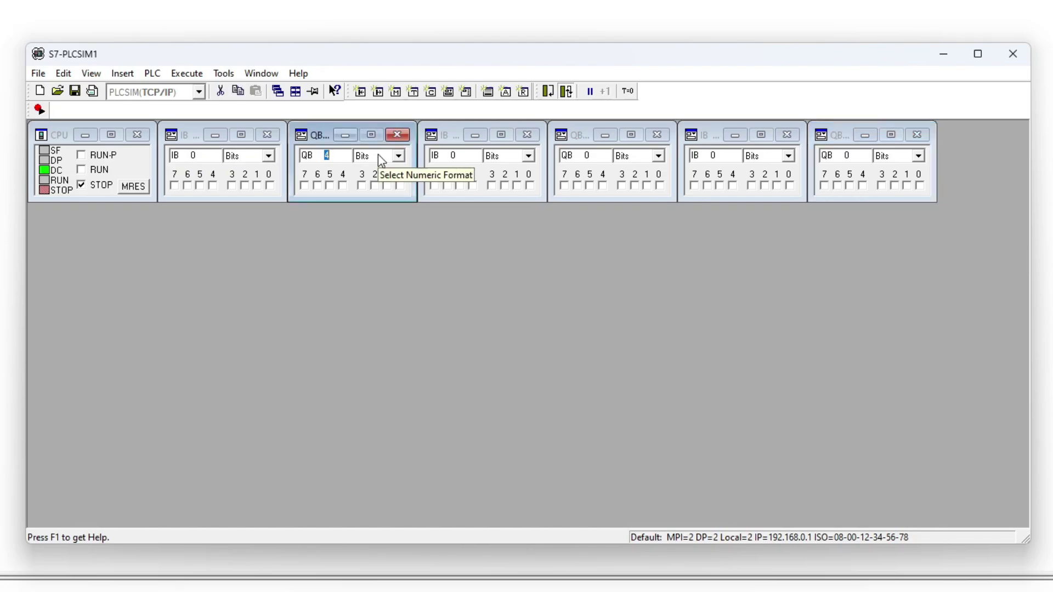
left_click(473, 159)
type("100")
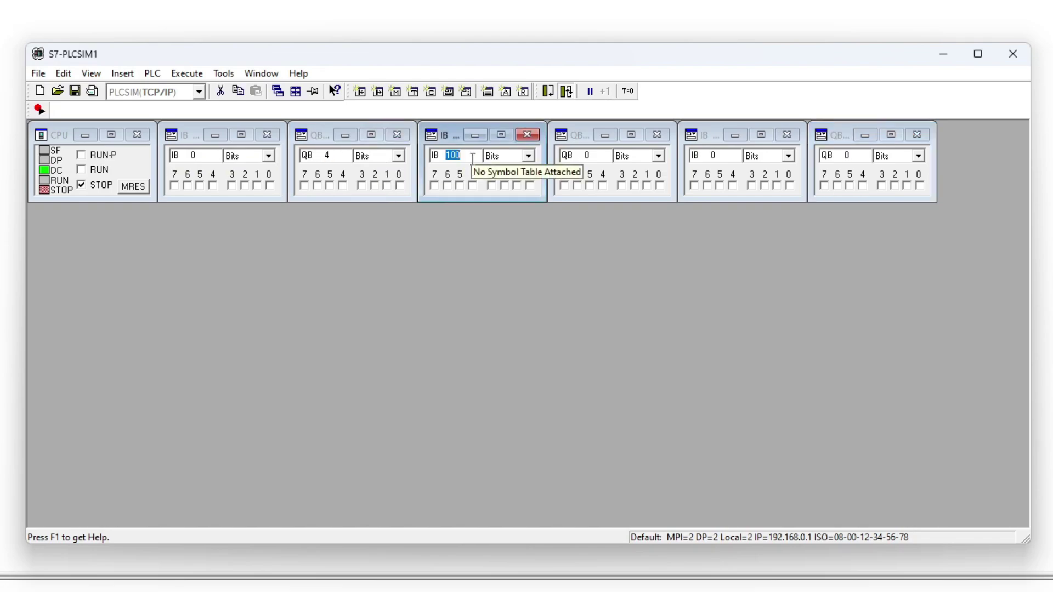
double_click(585, 156)
type("100")
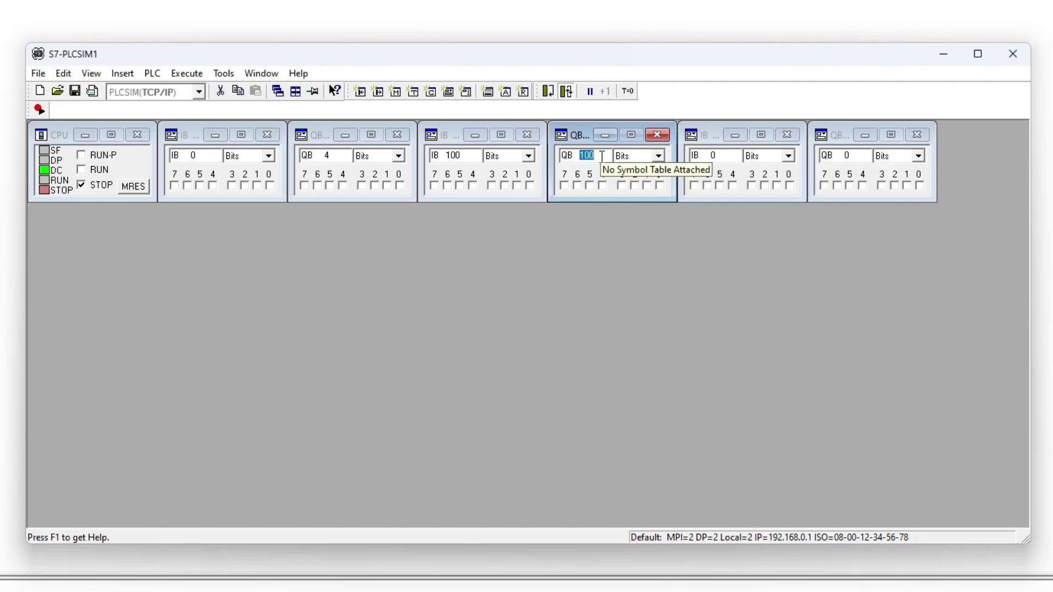
Address the last input and output pair as IB 101 and QB 101 and save the simulation in Documents as plc1.plc.
double_click(724, 159)
type("101")
double_click(848, 157)
type("10")
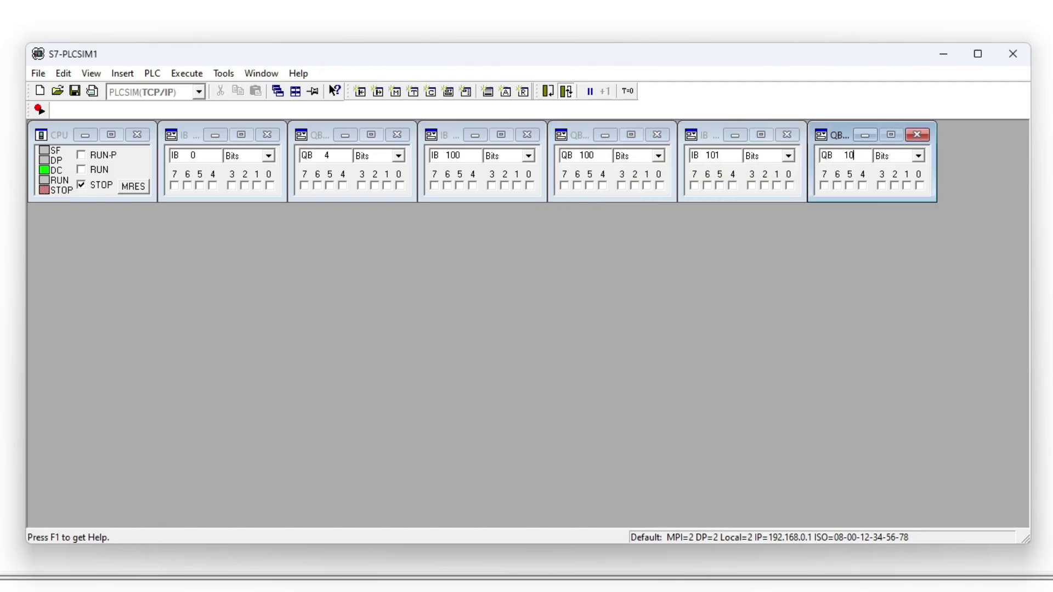
double_click(855, 156)
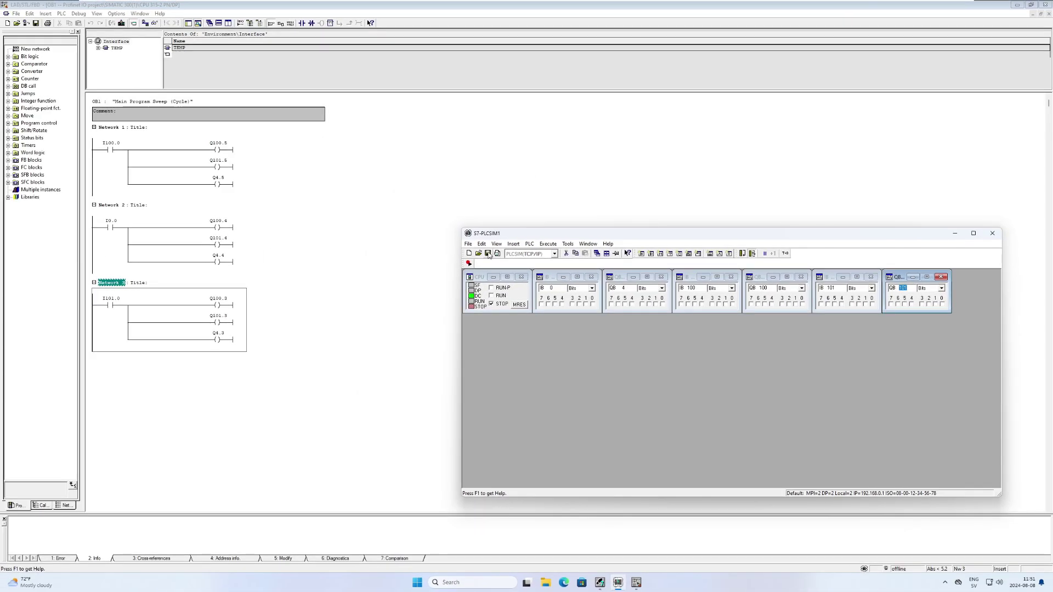
left_click(487, 254)
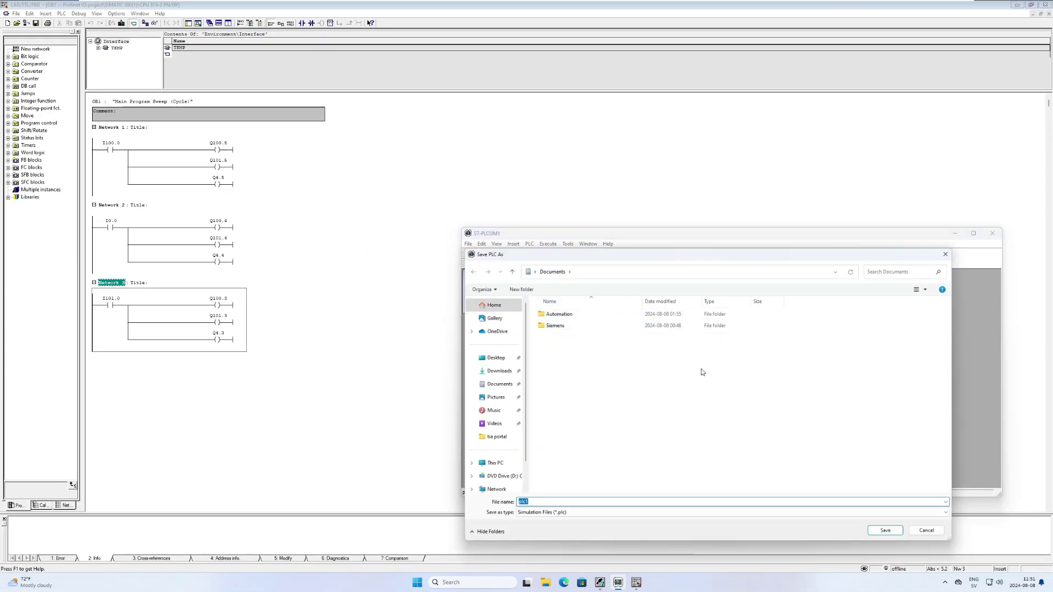
left_click(879, 533)
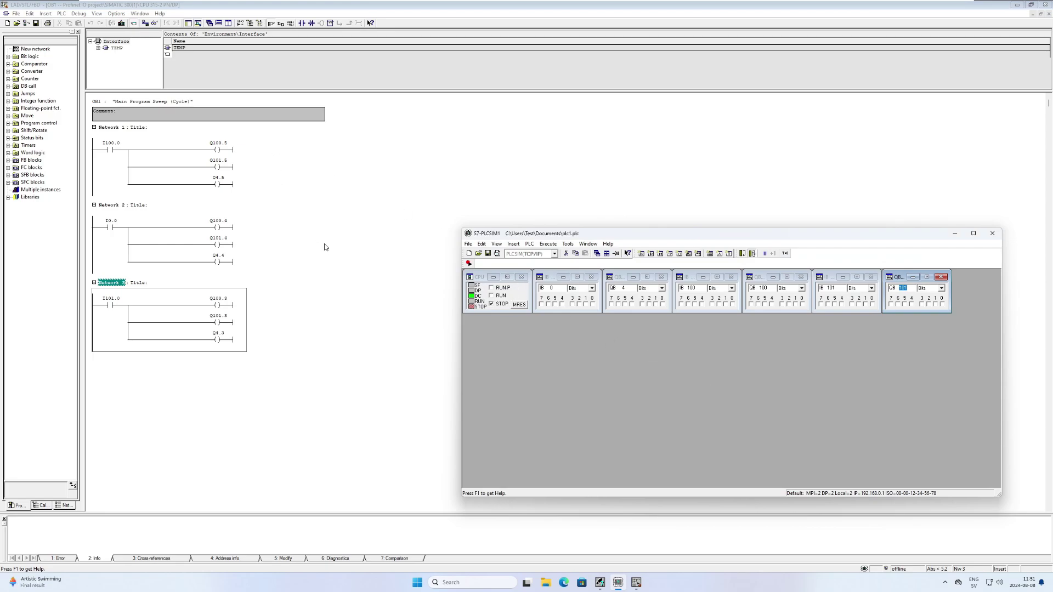
Download the SIMATIC 300(1) station from SIMATIC Manager to the simulated CPU, replacing its system data.
left_click(454, 212)
left_click(1017, 4)
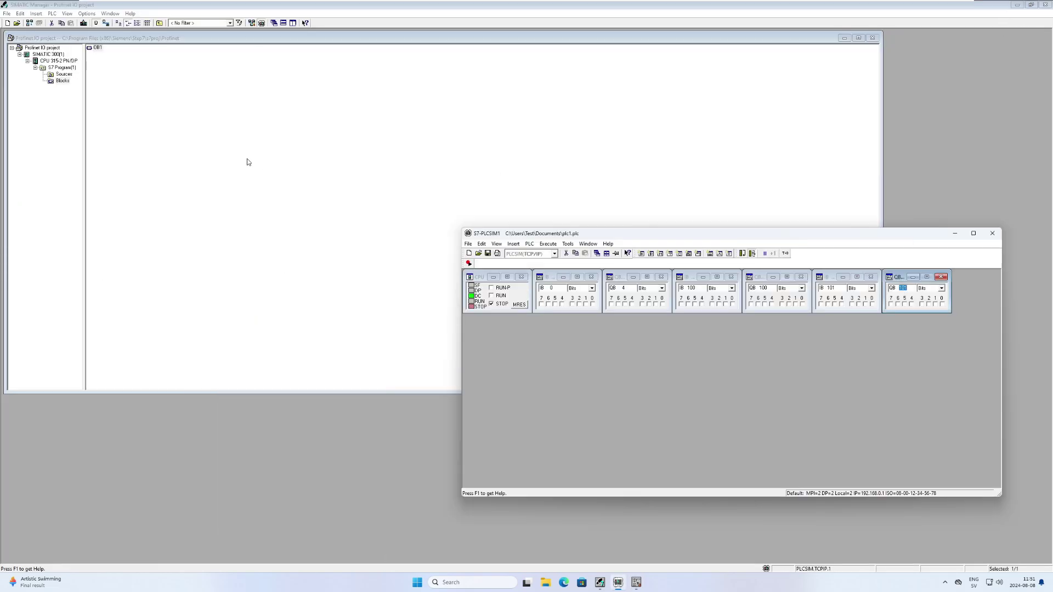
left_click(57, 60)
left_click(84, 22)
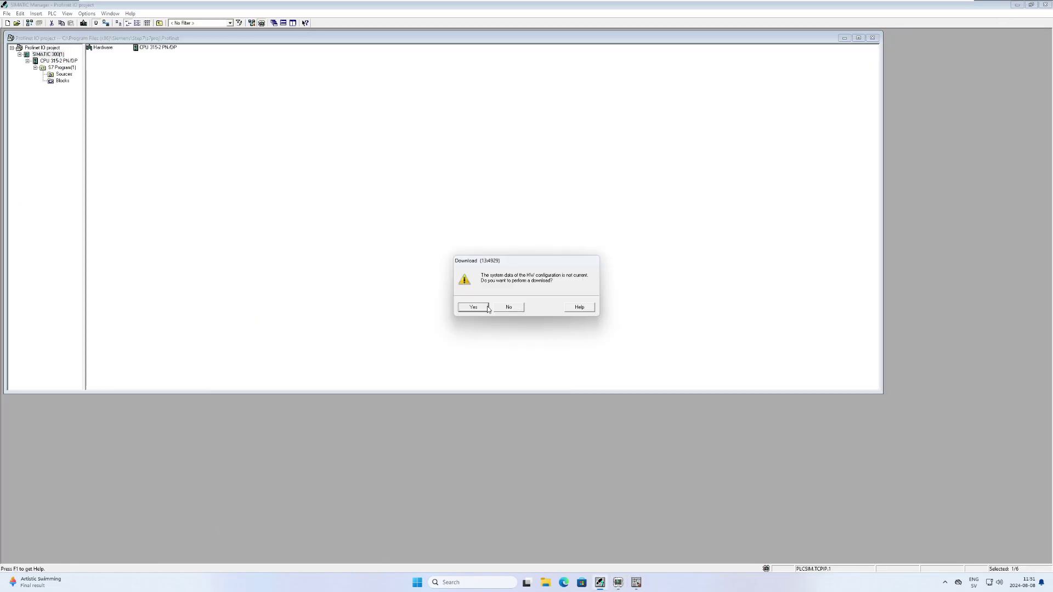
left_click(474, 308)
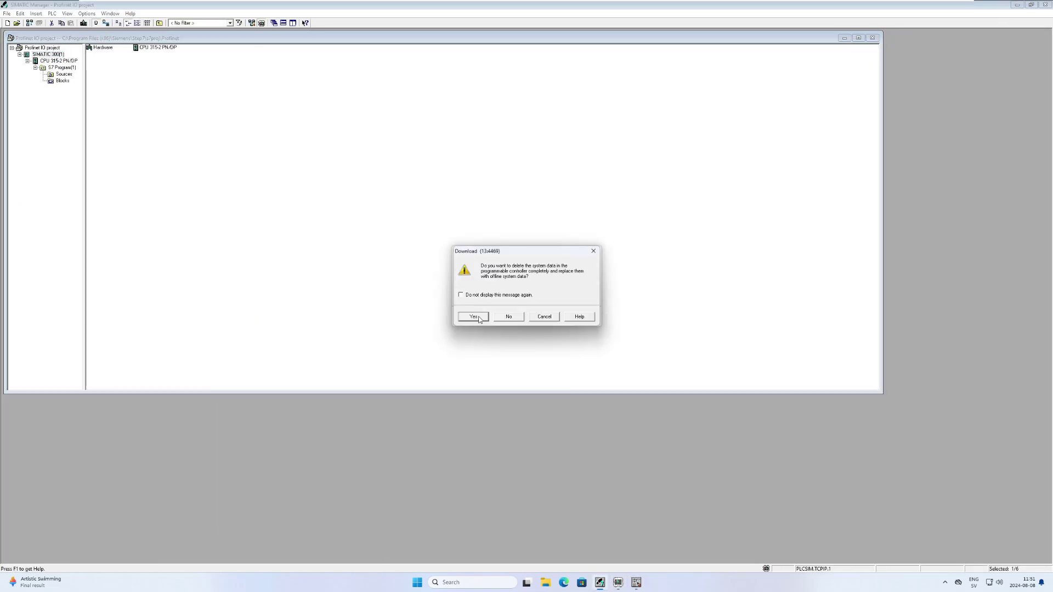
left_click(475, 317)
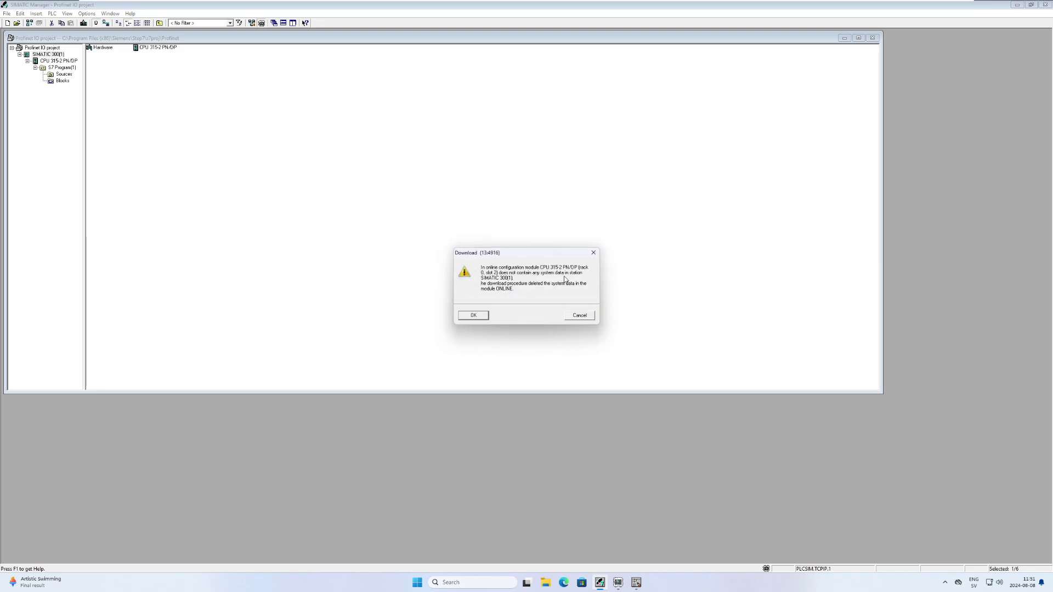
left_click(481, 317)
left_click(476, 313)
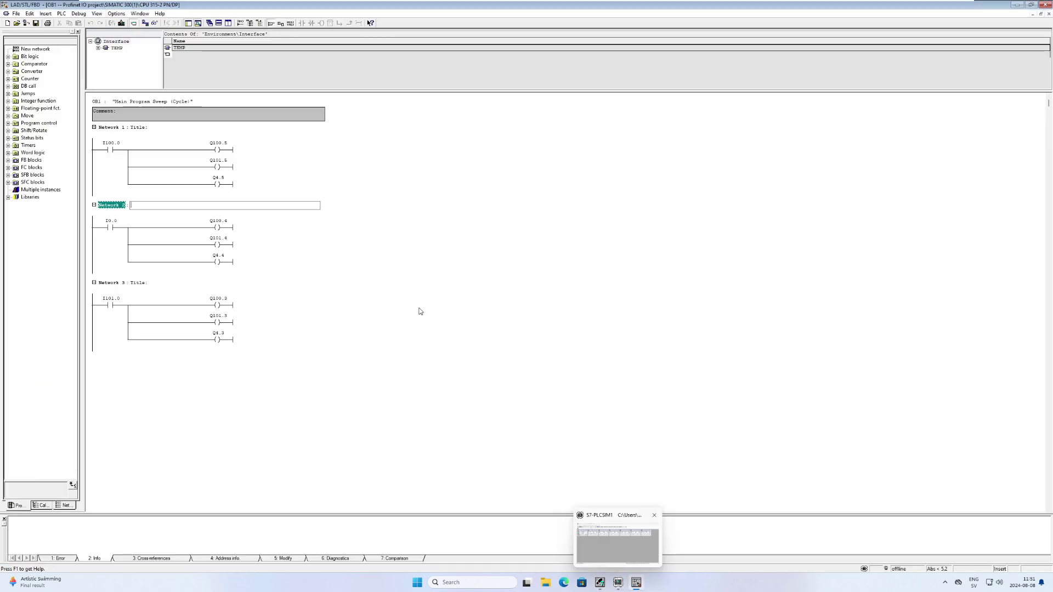
Turn on online monitoring of OB1 in the ladder editor and set the simulated CPU to RUN in S7-PLCSIM.
left_click(155, 23)
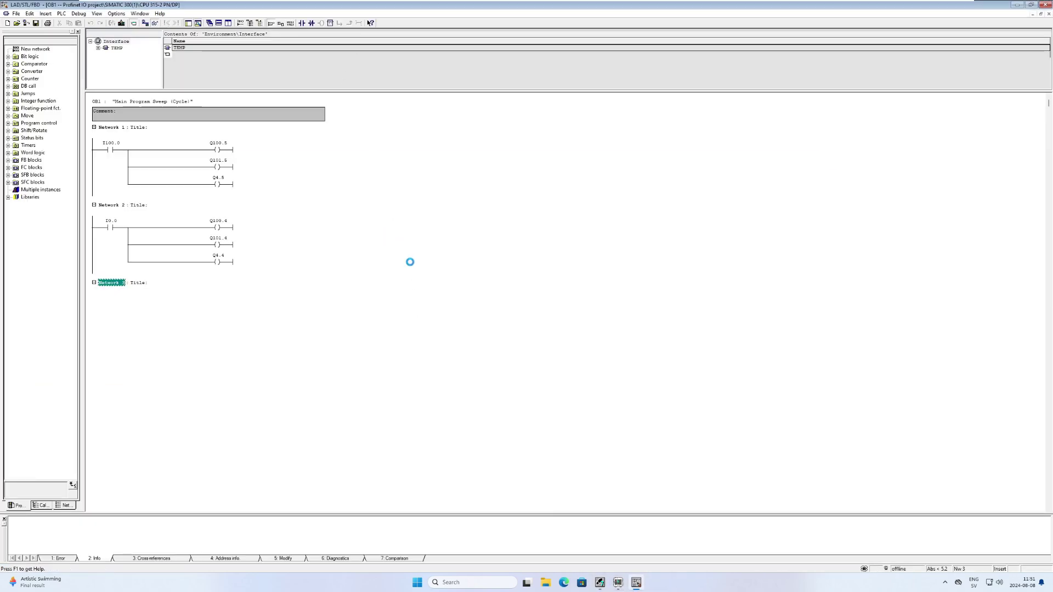
left_click(618, 582)
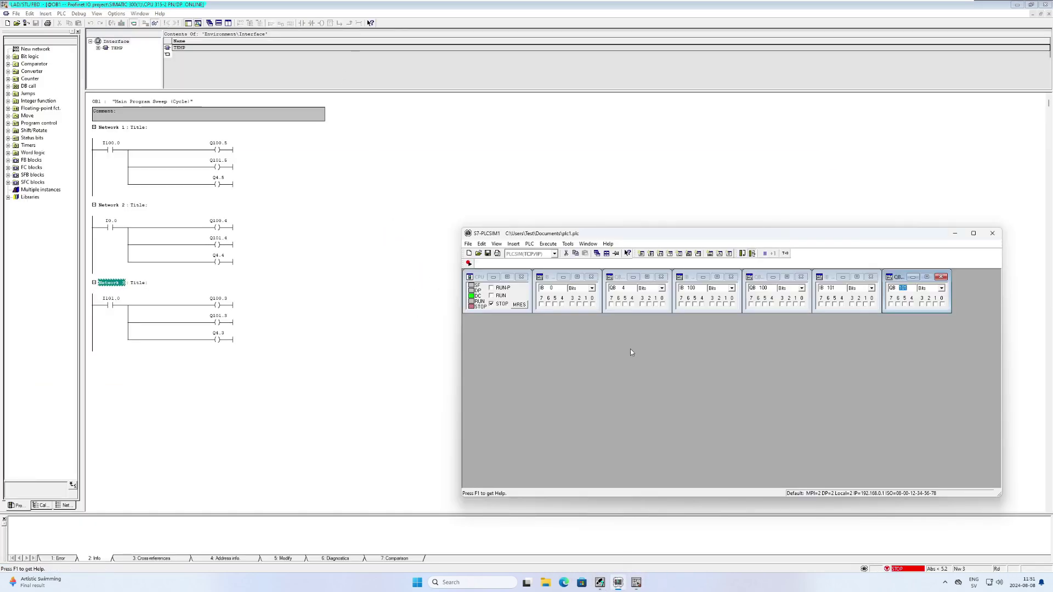
left_click(503, 296)
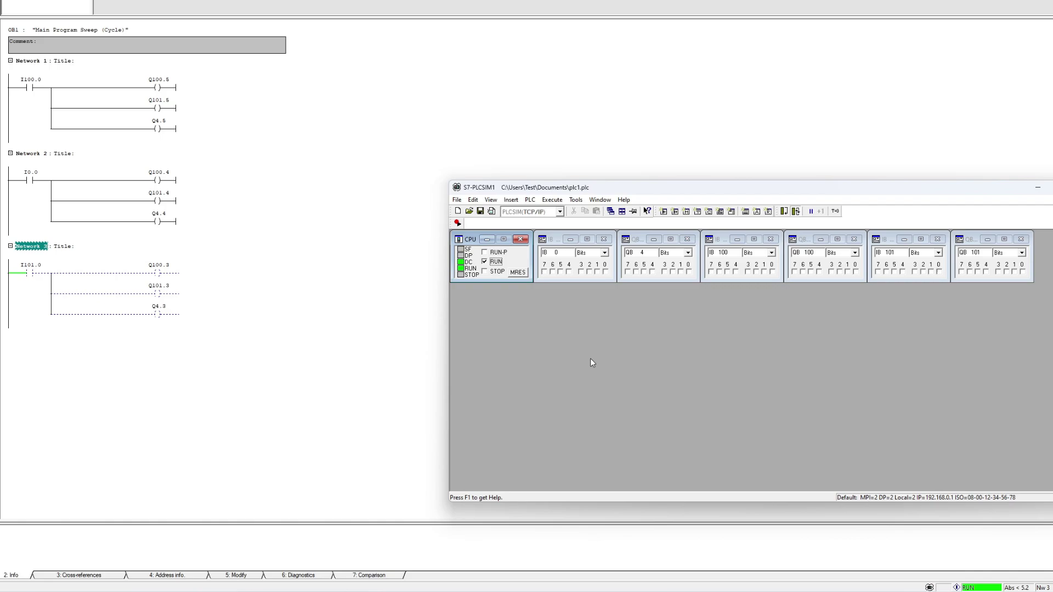
Test the networks by switching I100.0 on and off, I101.0 on and off, and I0.0 on in the simulator.
left_click(772, 272)
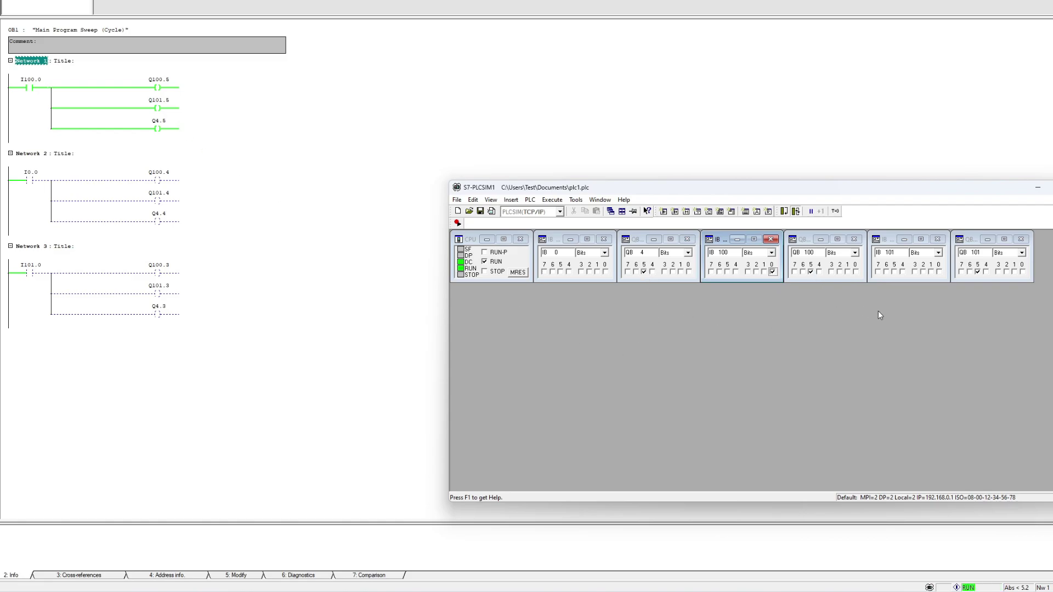
left_click(774, 272)
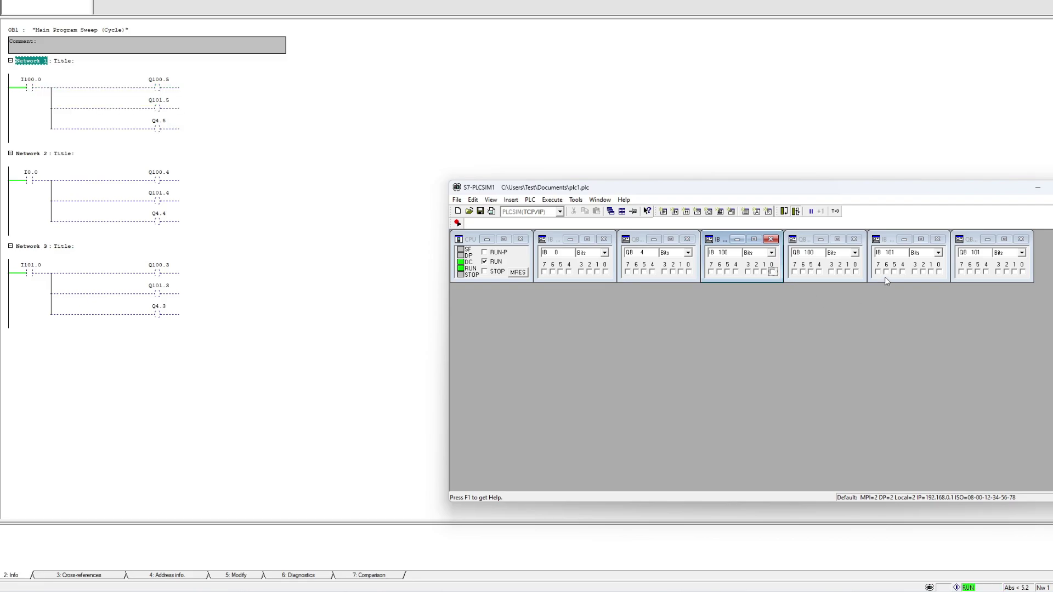
left_click(939, 272)
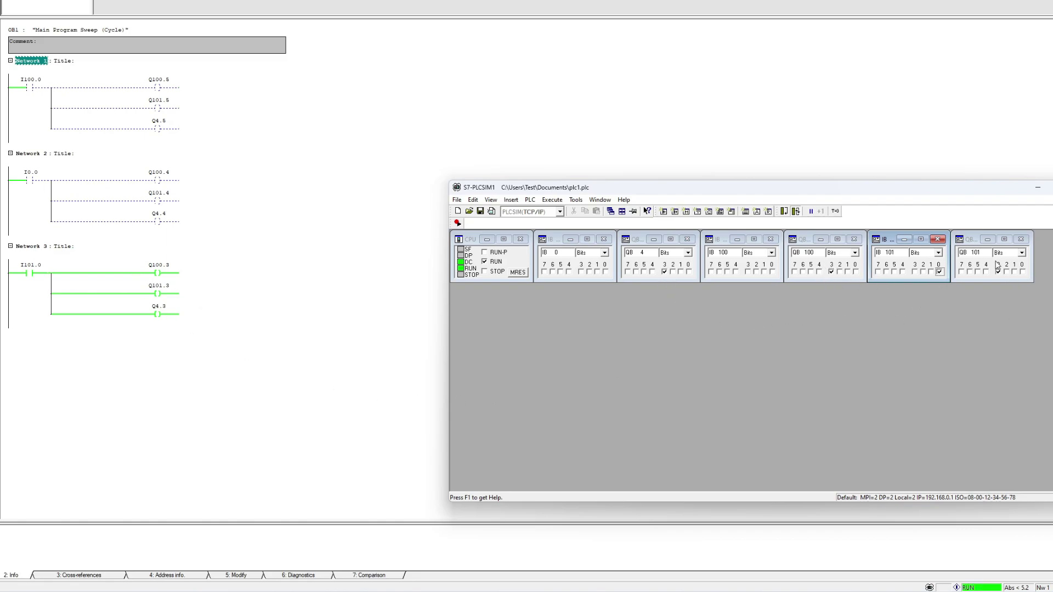
left_click(940, 272)
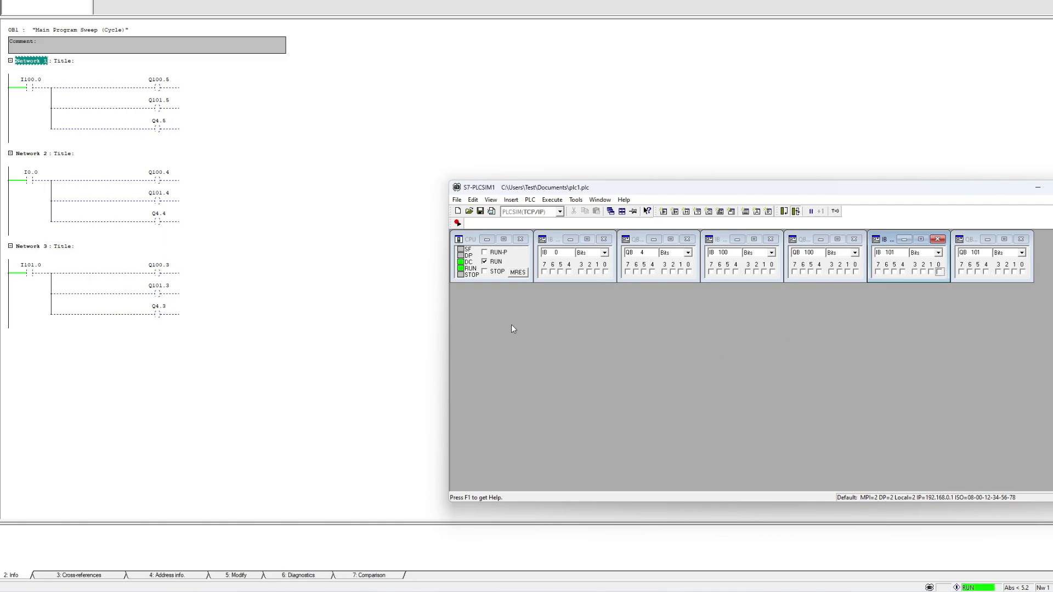
left_click(606, 271)
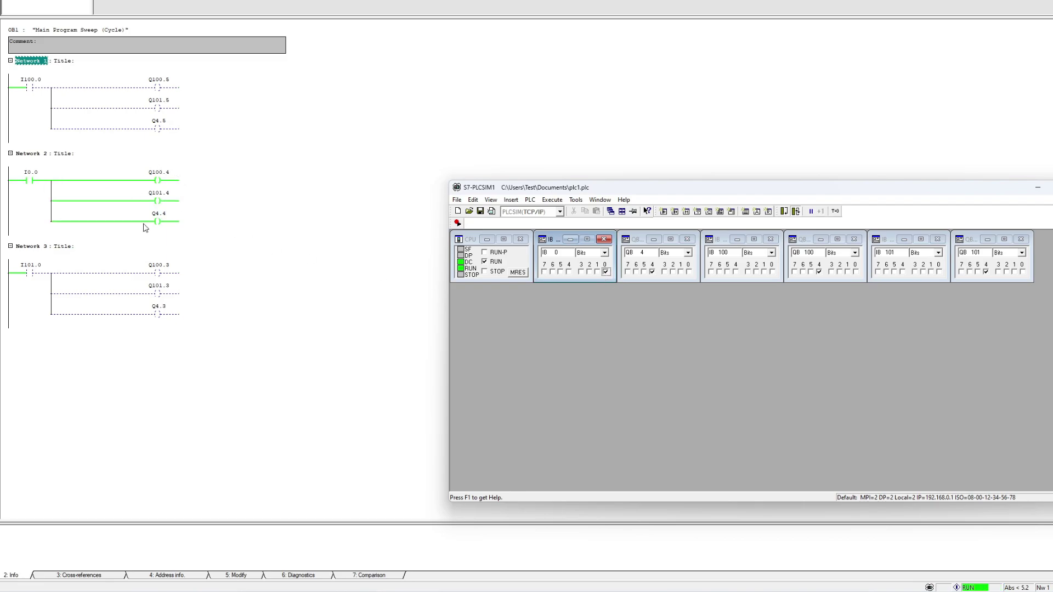